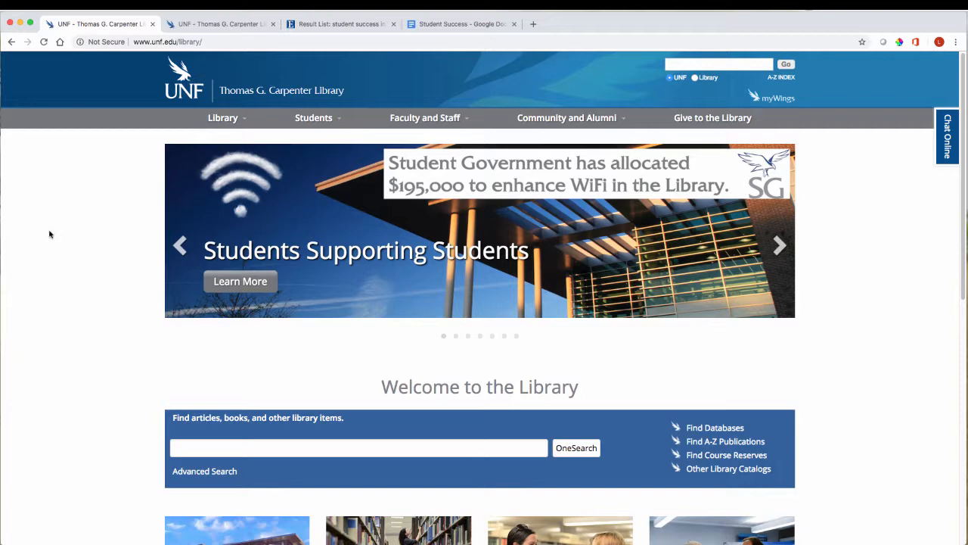
Open RefWorks from the library website, view its account sign-up page, and close that page
{"action": "mouse_move", "coordinate": [247, 128]}
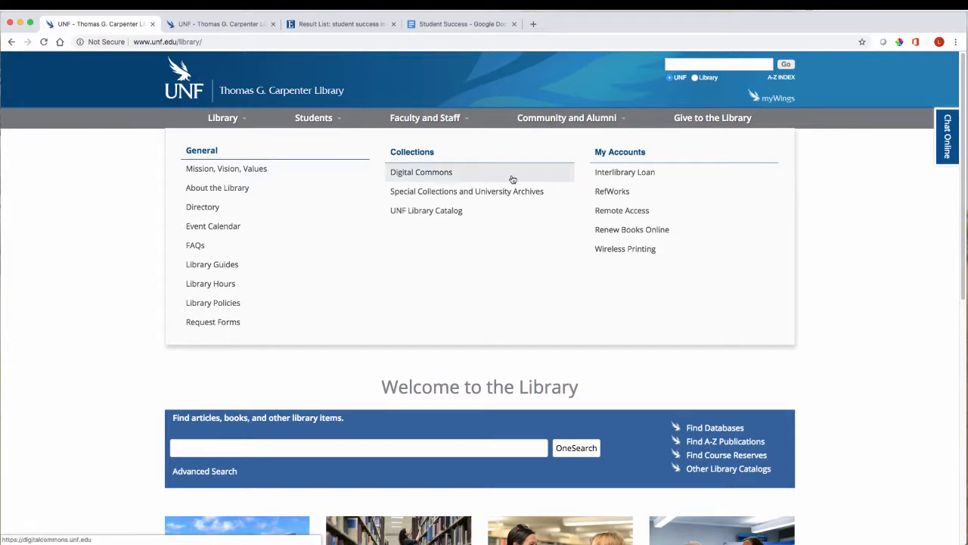
{"action": "left_click", "coordinate": [608, 193]}
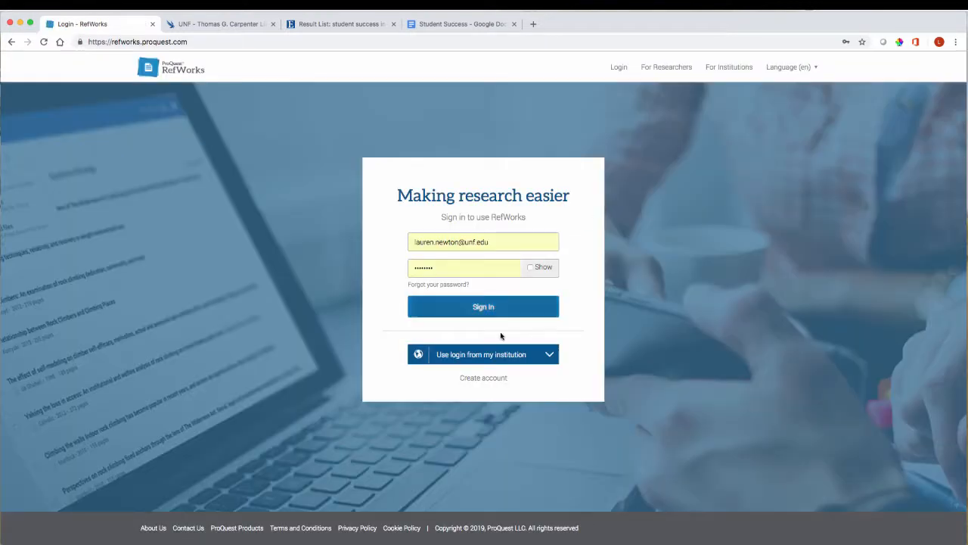
{"action": "left_click", "coordinate": [494, 377]}
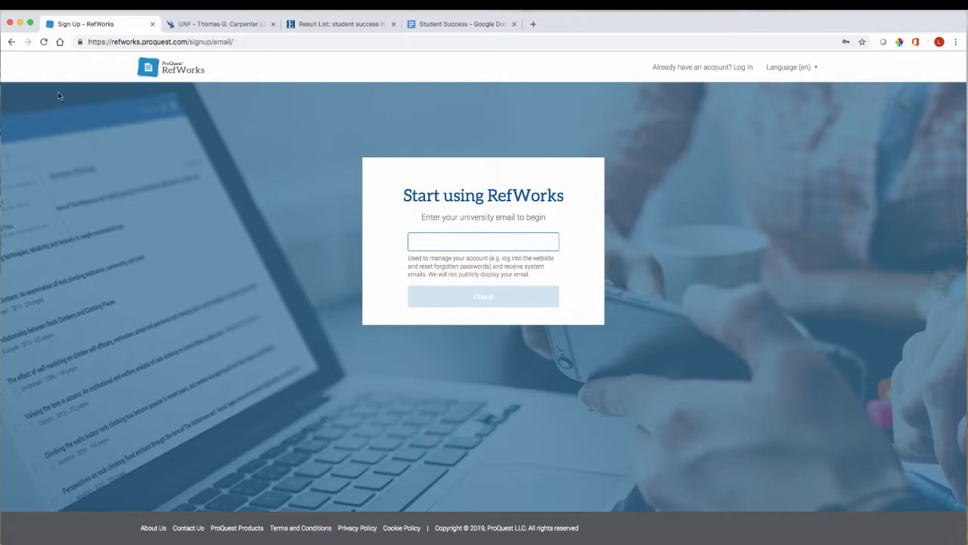
{"action": "left_click", "coordinate": [152, 23]}
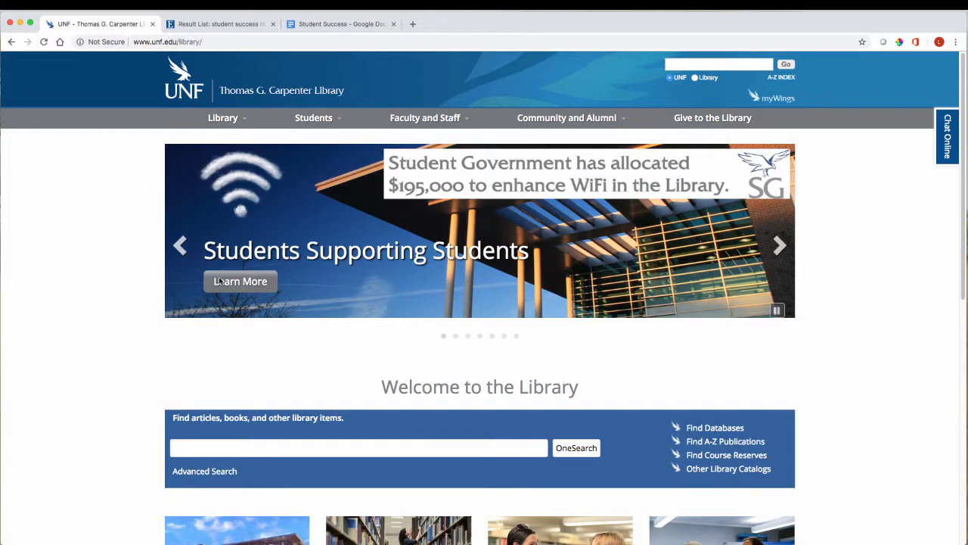
Search OneSearch for "student success in higher education" and open the record of the article "We're All in This Together"
{"action": "left_click", "coordinate": [234, 444]}
{"action": "type", "text": "student success in higher education"}
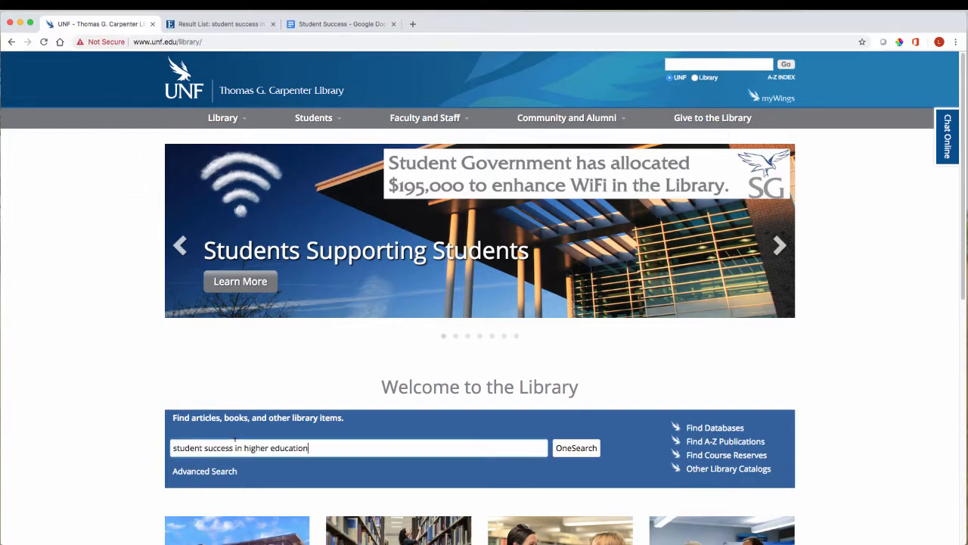
{"action": "left_click", "coordinate": [575, 448]}
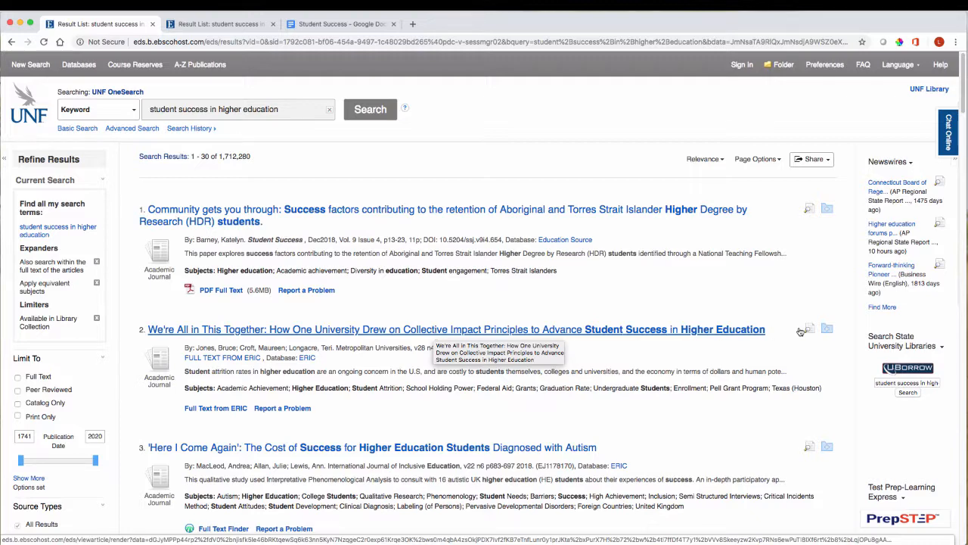
{"action": "left_click", "coordinate": [729, 333]}
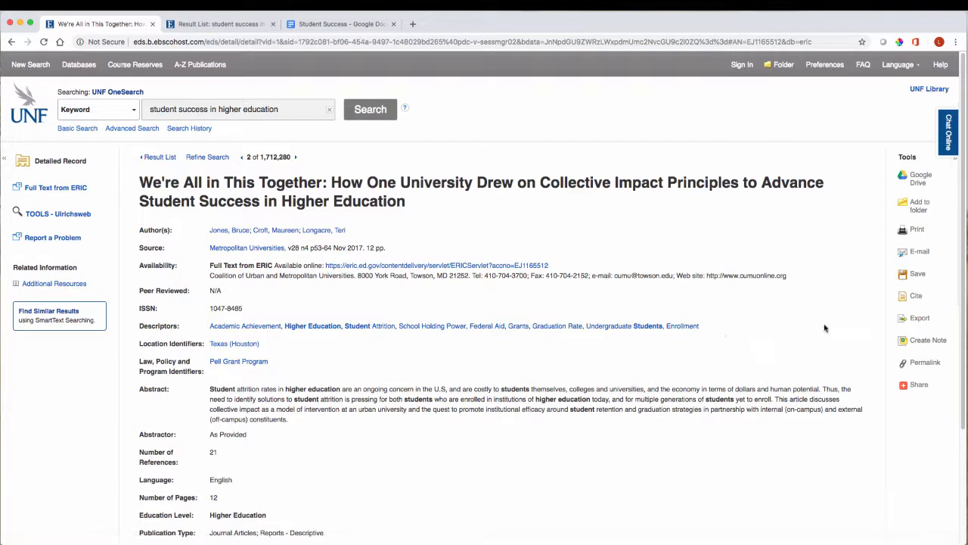
Export the article's citation directly to the new RefWorks, signing in with the prefilled account, and acknowledge the import
{"action": "left_click", "coordinate": [906, 322]}
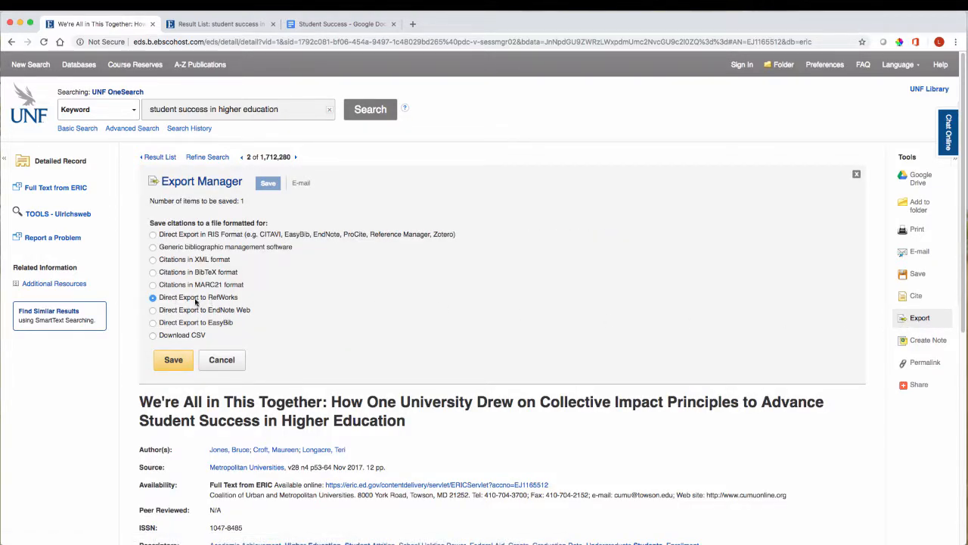
{"action": "left_click", "coordinate": [173, 360]}
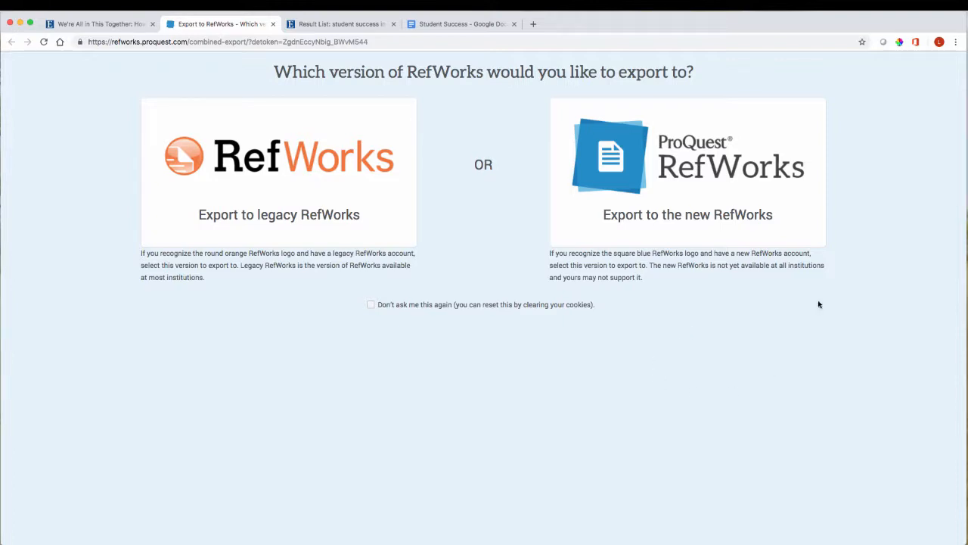
{"action": "left_click", "coordinate": [655, 202]}
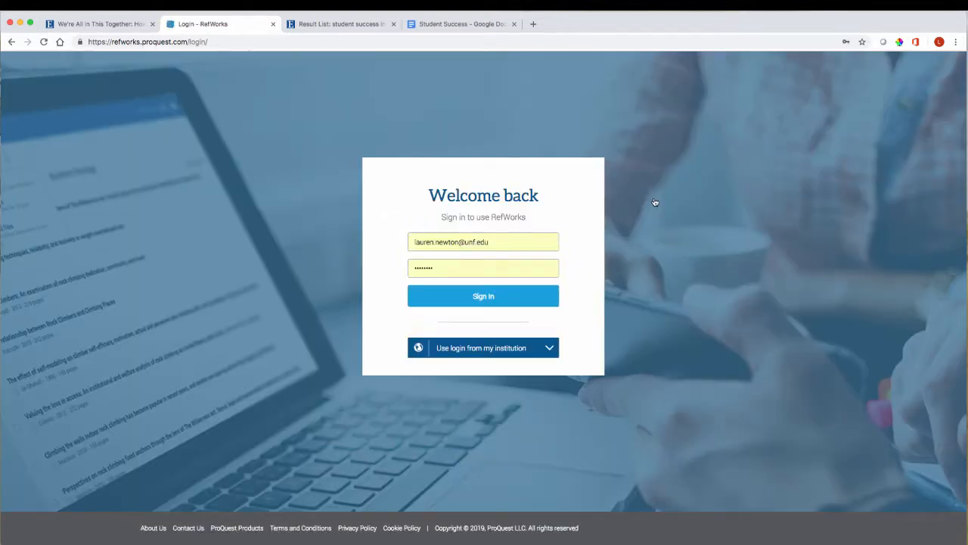
{"action": "left_click", "coordinate": [492, 296]}
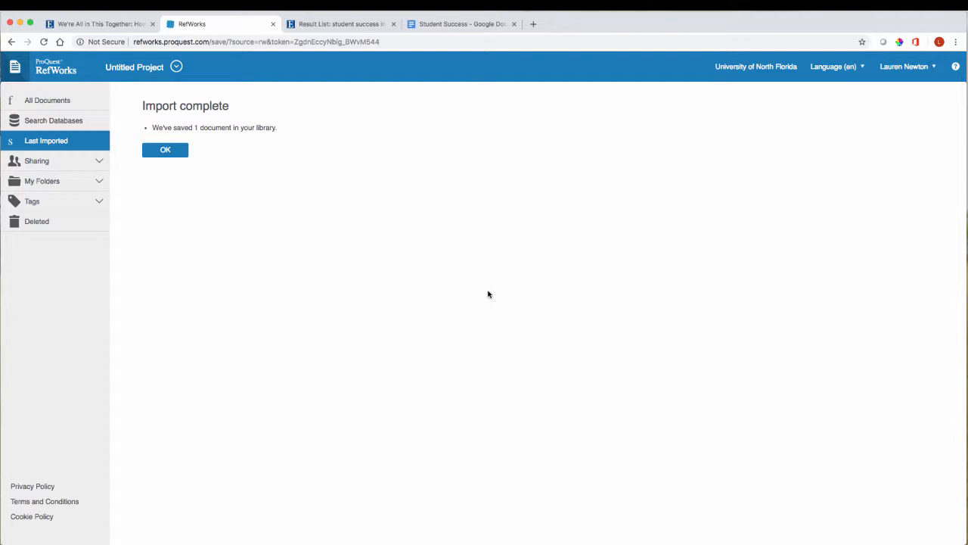
{"action": "left_click", "coordinate": [179, 151]}
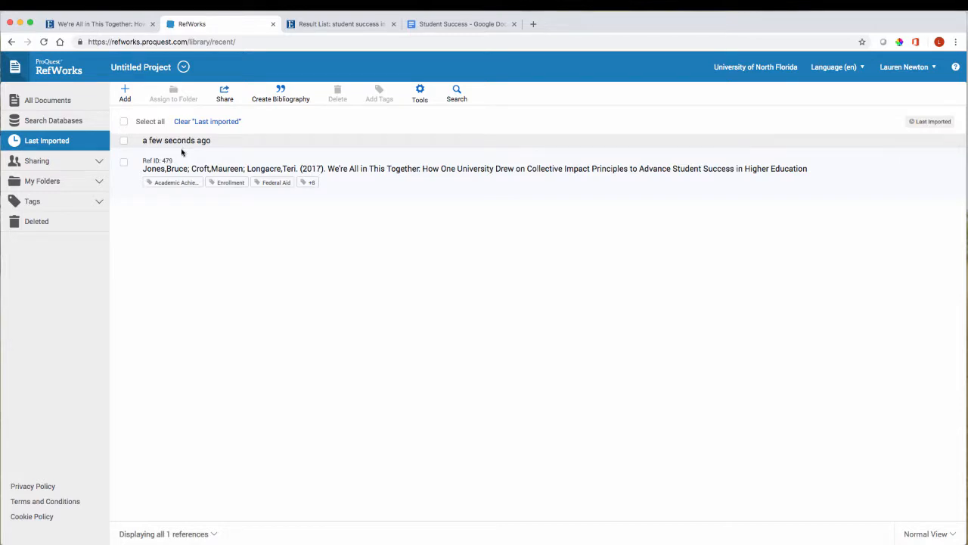
Examine the full details of the imported "We're All in This Together" reference, from the full-text link through the notes
{"action": "left_click", "coordinate": [434, 172]}
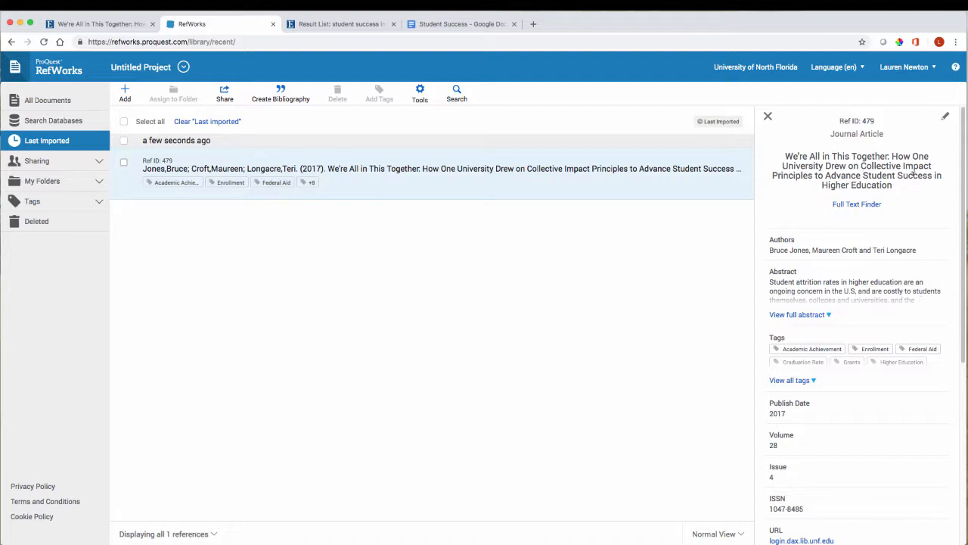
{"action": "mouse_move", "coordinate": [855, 210]}
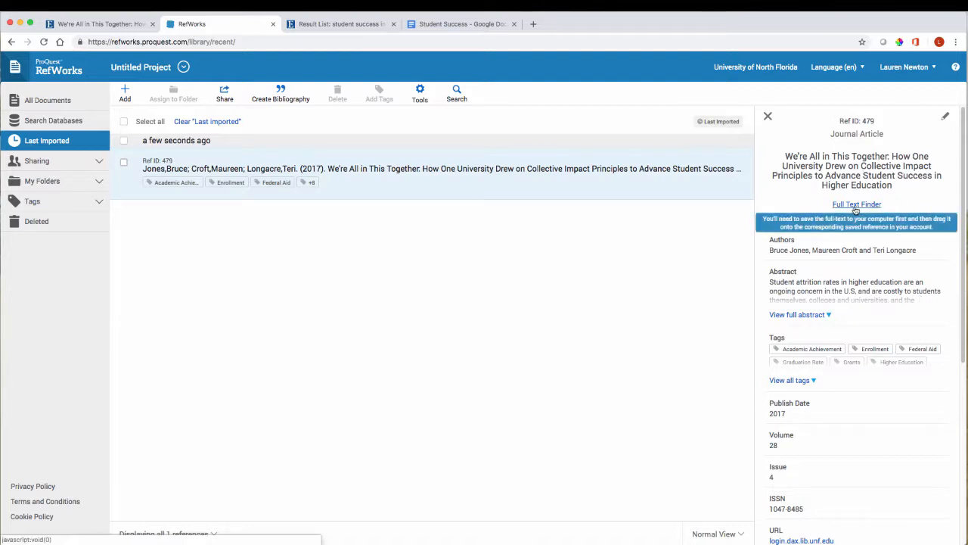
{"action": "scroll", "coordinate": [900, 206], "scroll_direction": "down", "scroll_amount": 1}
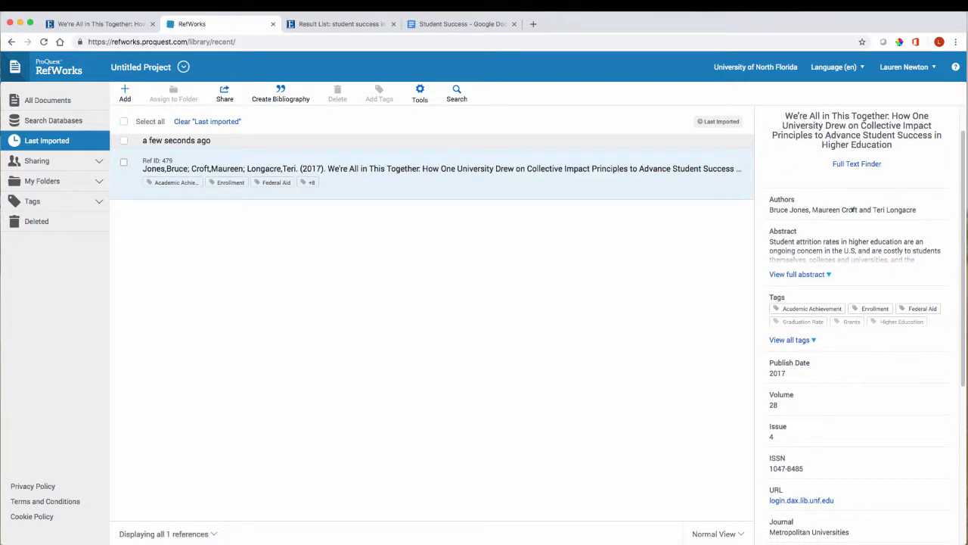
{"action": "scroll", "coordinate": [862, 242], "scroll_direction": "down", "scroll_amount": 1}
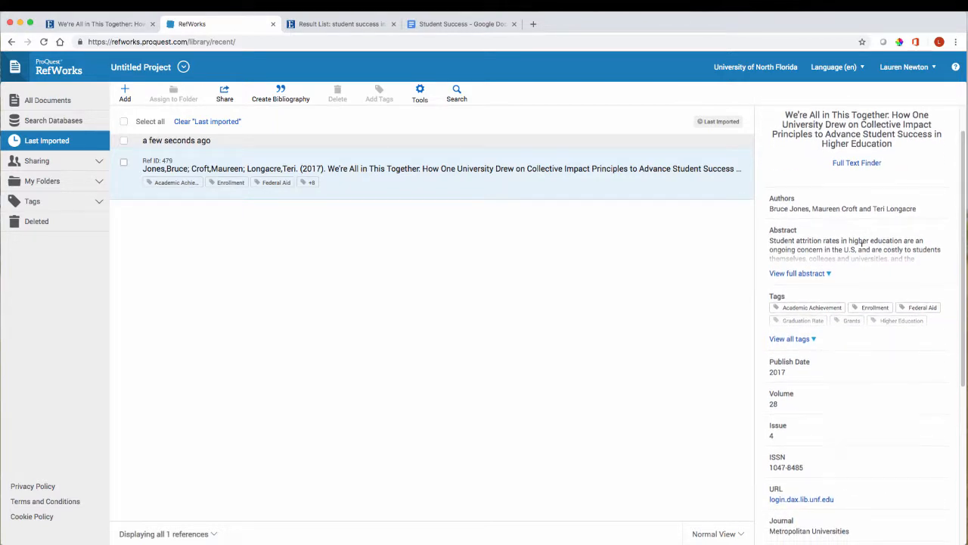
{"action": "scroll", "coordinate": [849, 307], "scroll_direction": "down", "scroll_amount": 2}
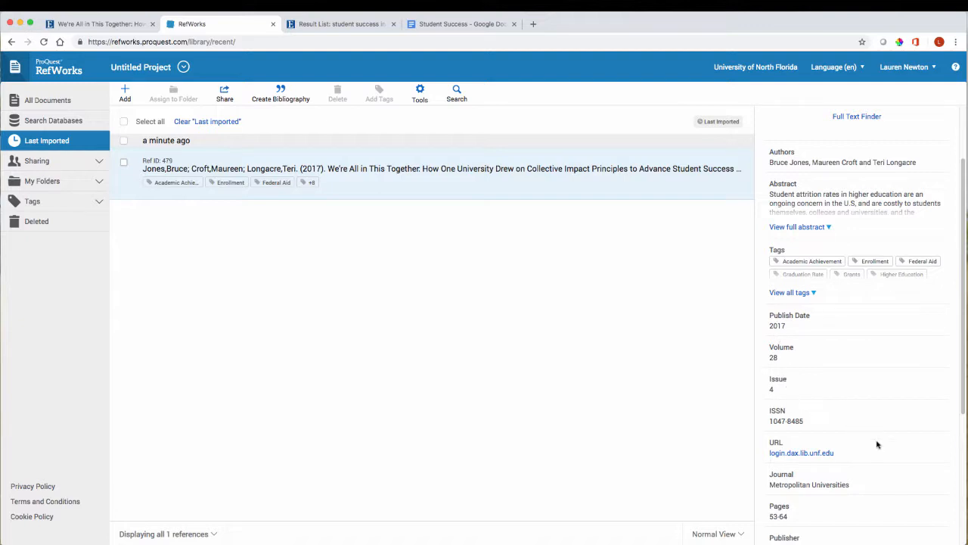
{"action": "scroll", "coordinate": [848, 467], "scroll_direction": "down", "scroll_amount": 2}
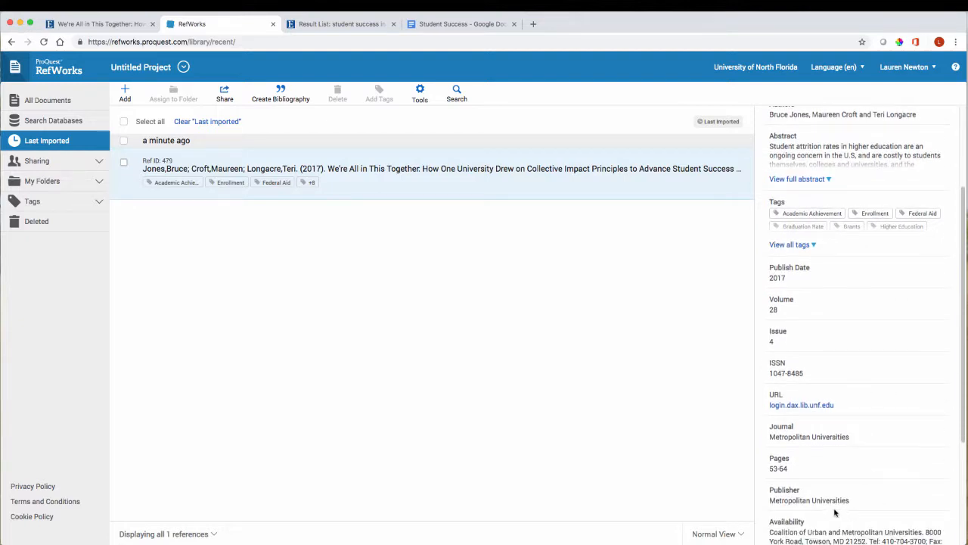
{"action": "scroll", "coordinate": [835, 512], "scroll_direction": "down", "scroll_amount": 5}
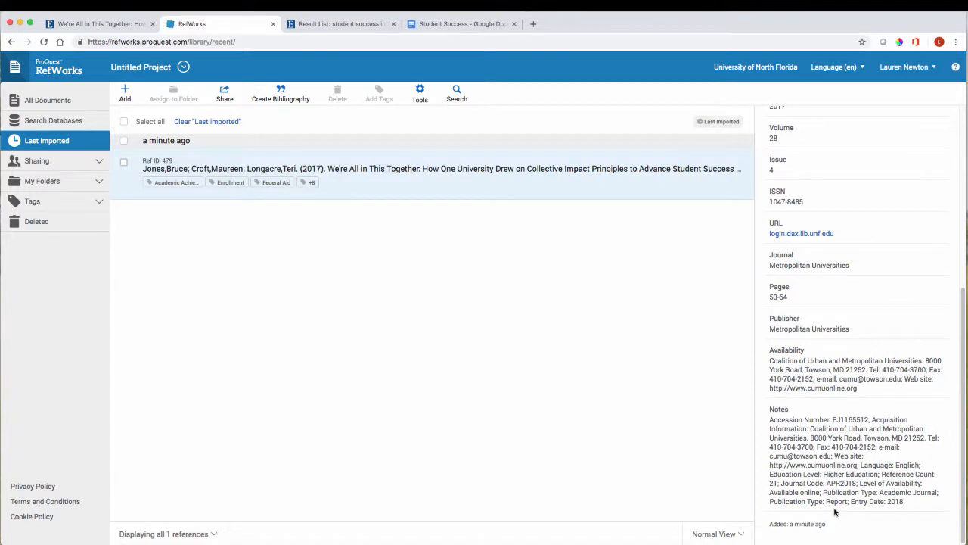
{"action": "scroll", "coordinate": [835, 512], "scroll_direction": "up", "scroll_amount": 9}
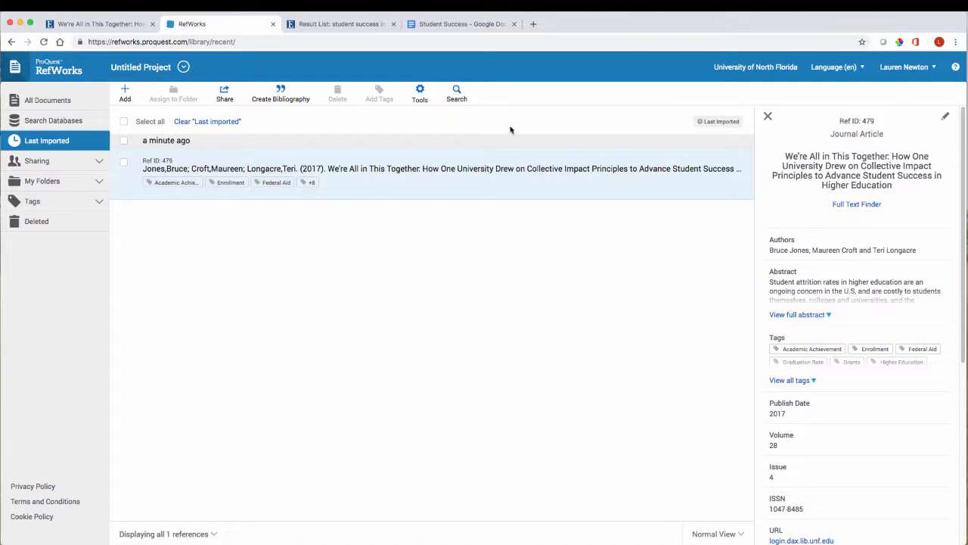
Add "'Here I Come Again'" and "An open letter to colleagues" from the OneSearch results to the folder and open the folder view
{"action": "left_click", "coordinate": [291, 31]}
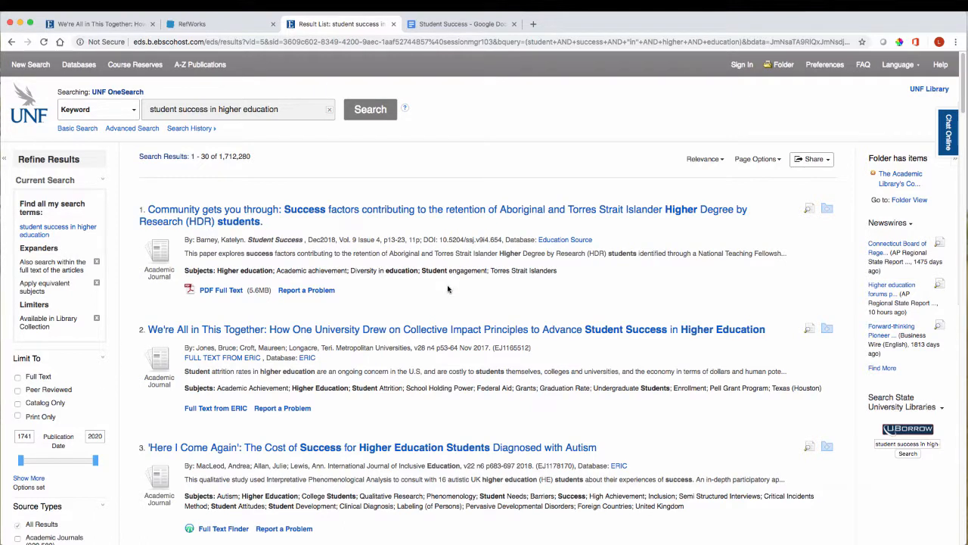
{"action": "scroll", "coordinate": [490, 293], "scroll_direction": "down", "scroll_amount": 2}
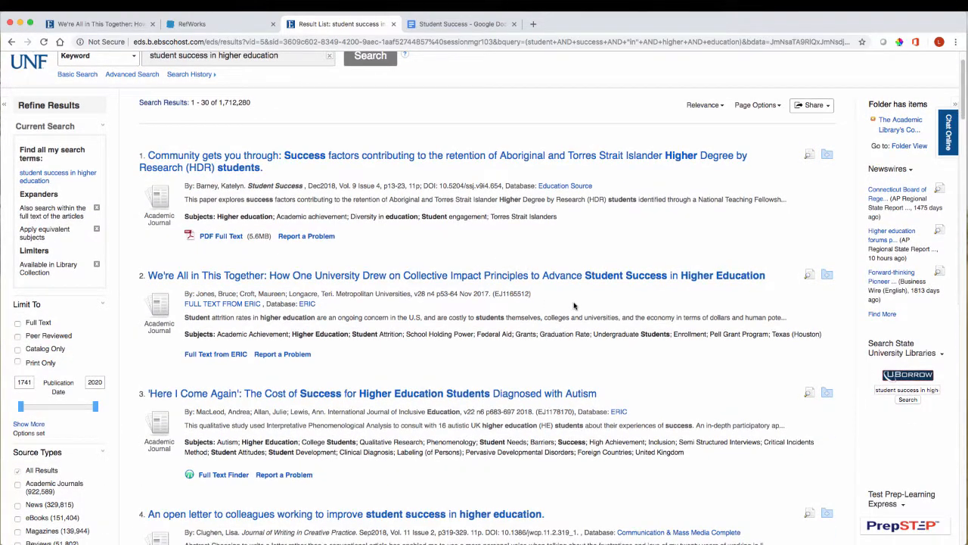
{"action": "scroll", "coordinate": [573, 306], "scroll_direction": "down", "scroll_amount": 1}
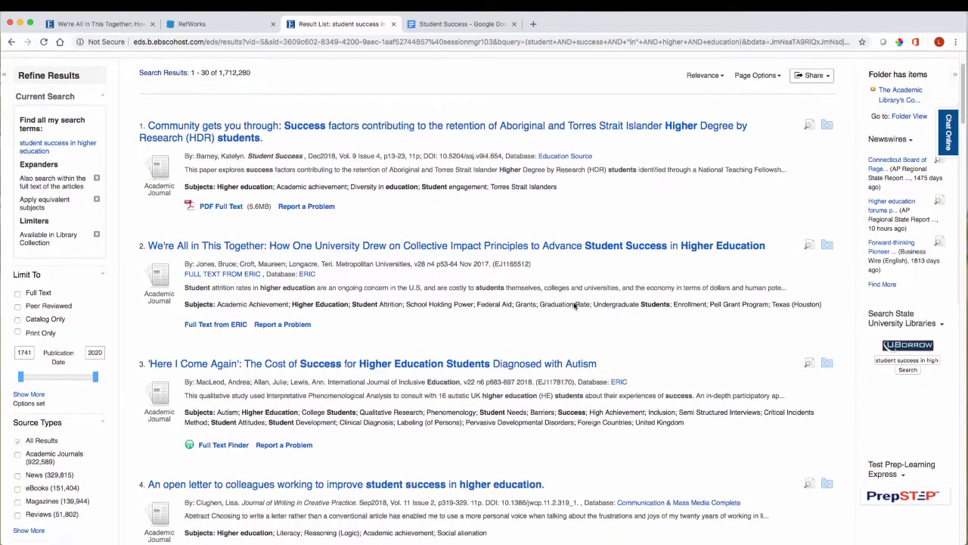
{"action": "left_click", "coordinate": [827, 364]}
{"action": "left_click", "coordinate": [827, 483]}
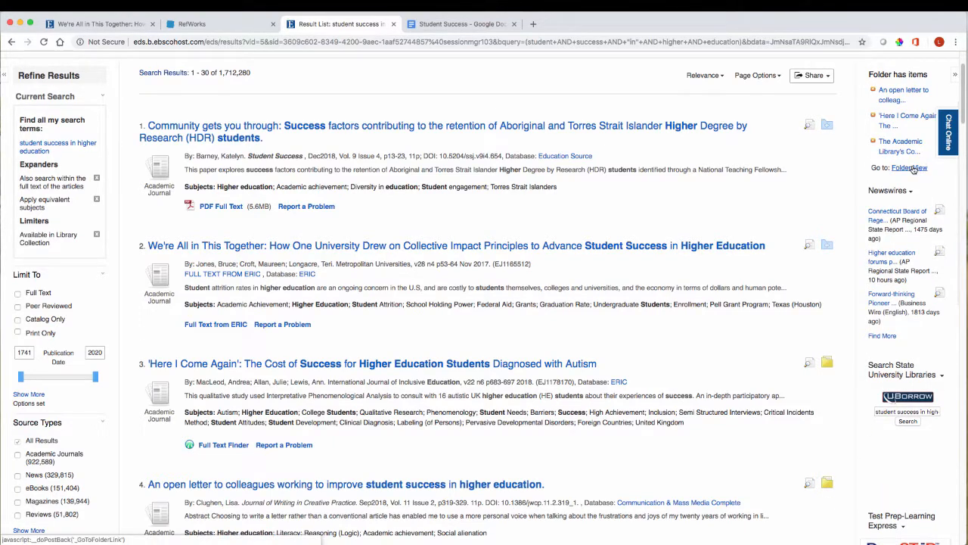
{"action": "scroll", "coordinate": [914, 172], "scroll_direction": "up", "scroll_amount": 3}
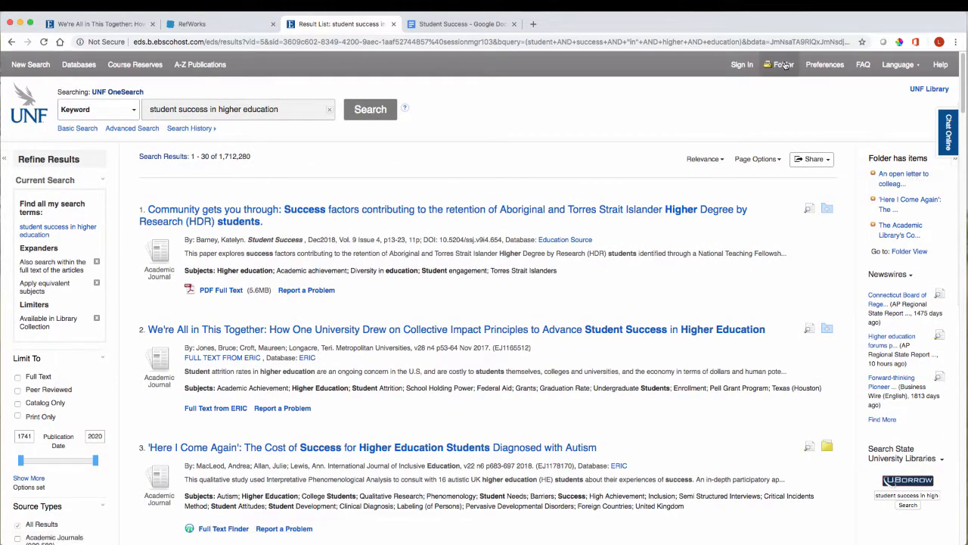
{"action": "left_click", "coordinate": [906, 254]}
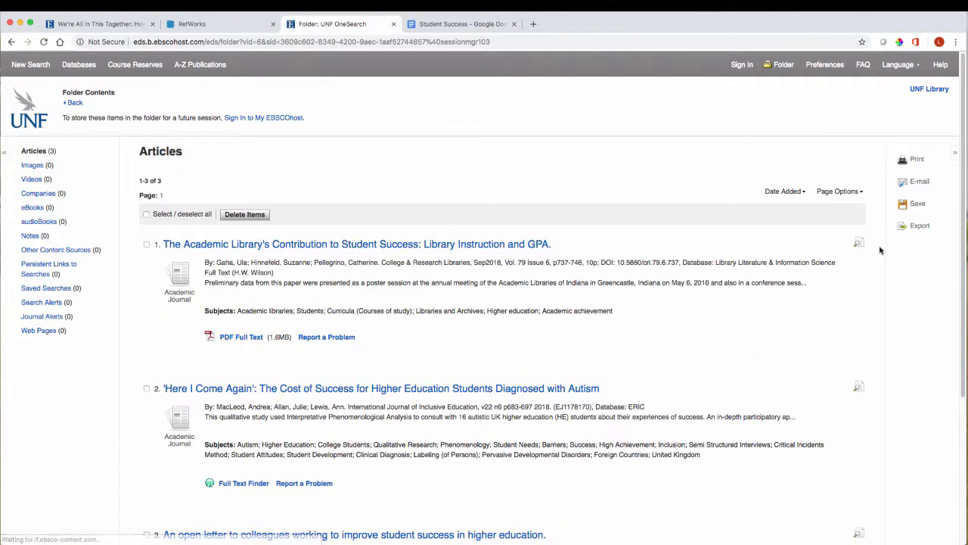
Select all articles in the folder, export them directly to the new RefWorks, and acknowledge the import
{"action": "scroll", "coordinate": [803, 222], "scroll_direction": "down", "scroll_amount": 2}
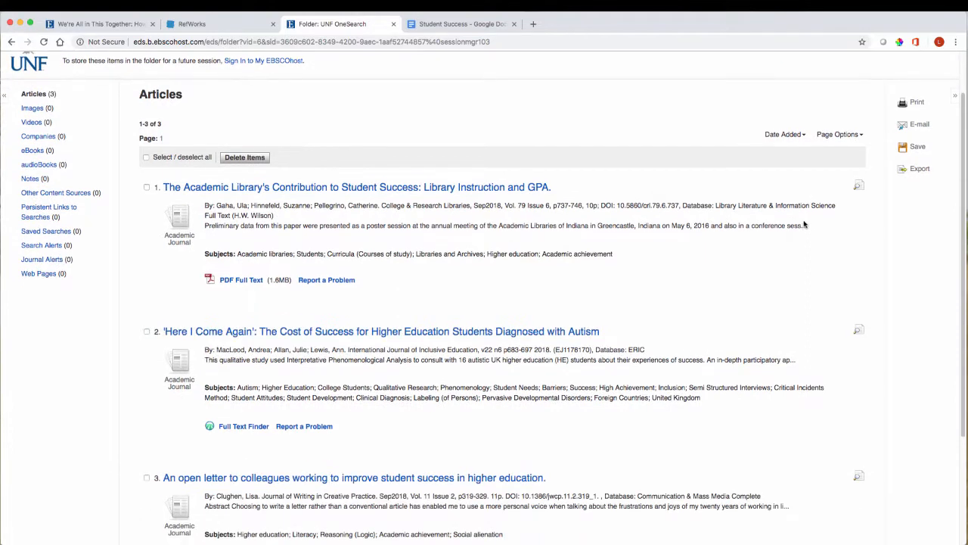
{"action": "scroll", "coordinate": [628, 216], "scroll_direction": "down", "scroll_amount": 2}
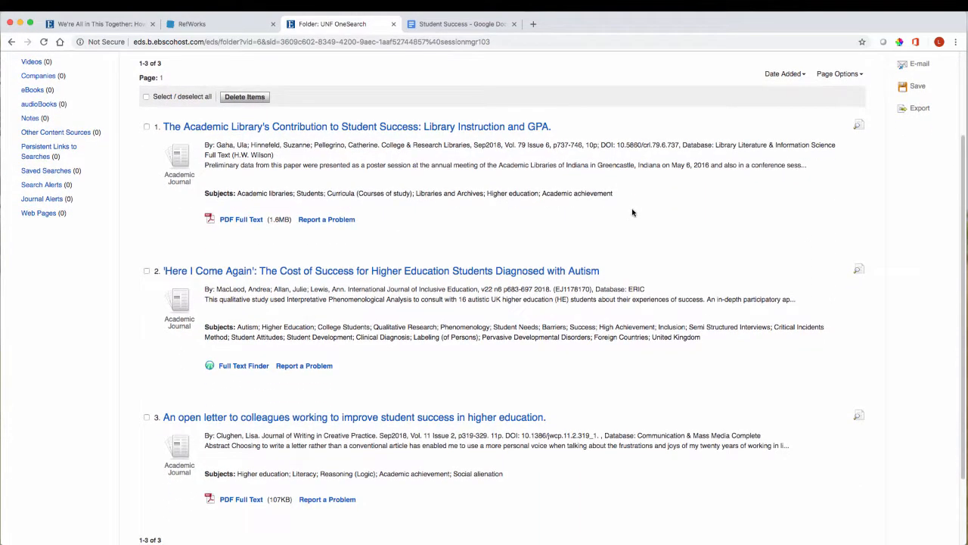
{"action": "scroll", "coordinate": [633, 213], "scroll_direction": "up", "scroll_amount": 3}
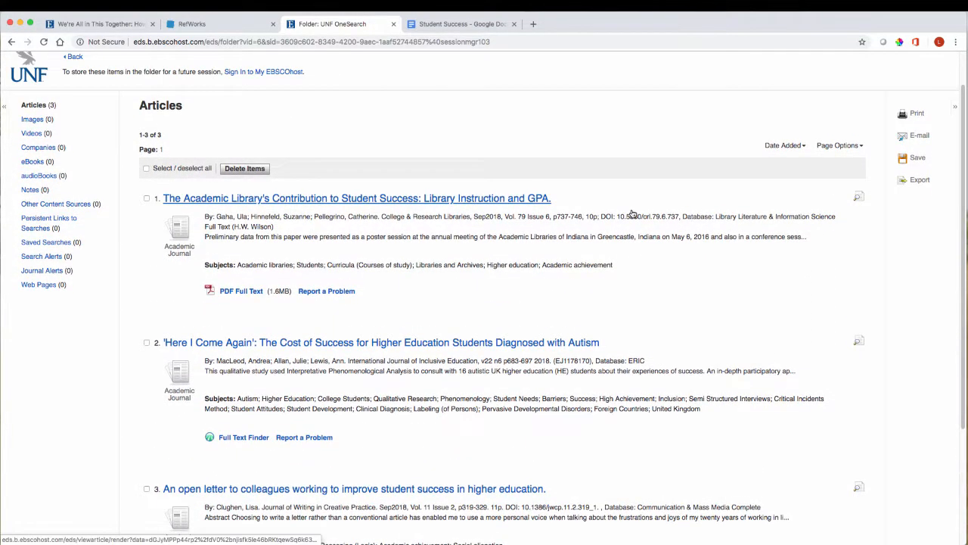
{"action": "left_click", "coordinate": [146, 169]}
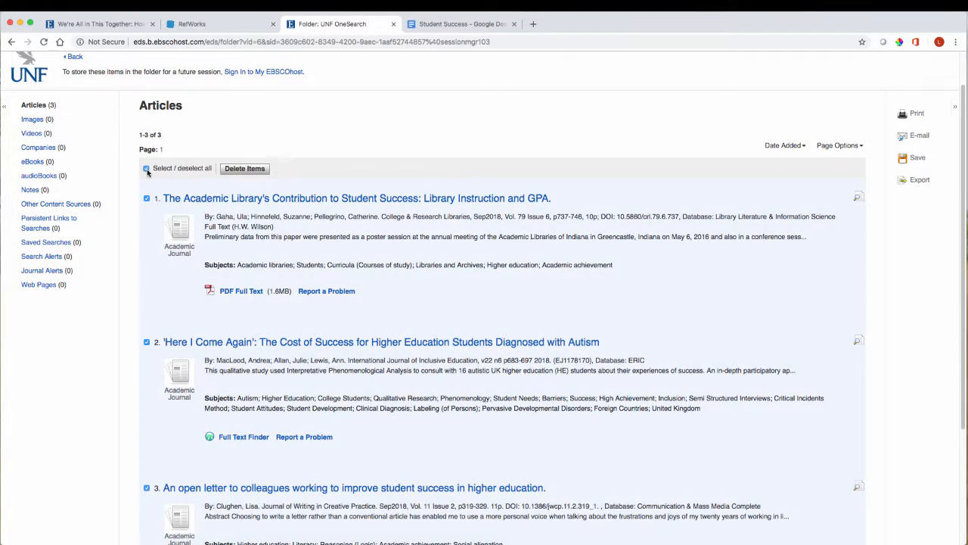
{"action": "left_click", "coordinate": [918, 183]}
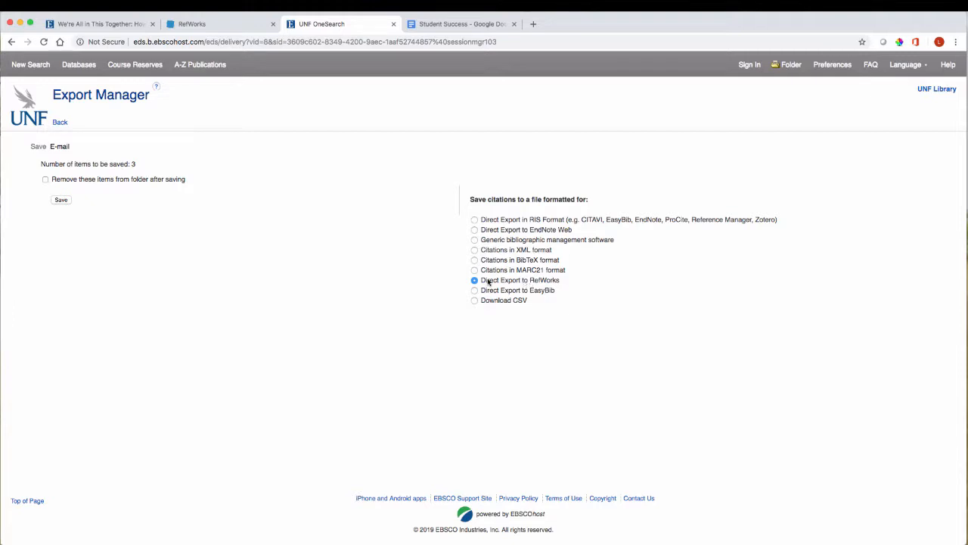
{"action": "left_click", "coordinate": [68, 201]}
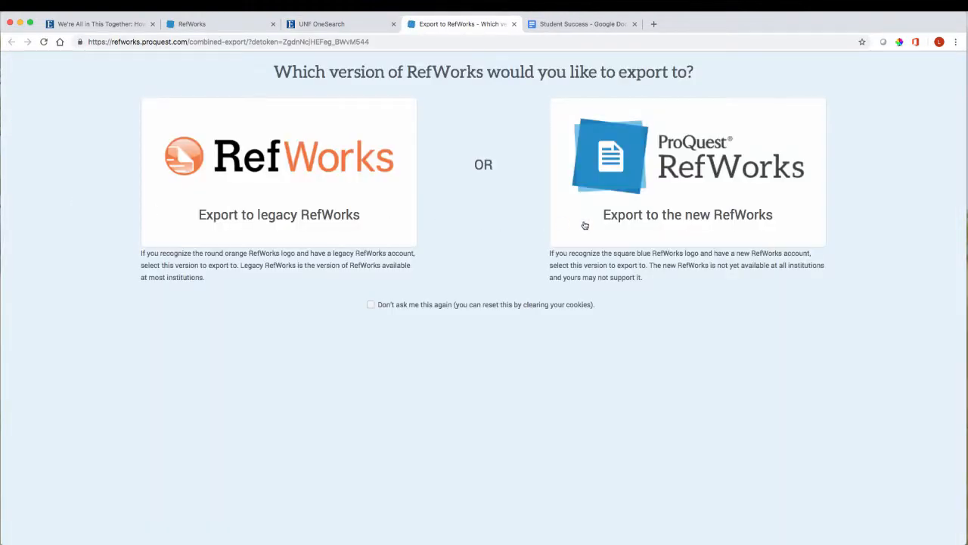
{"action": "left_click", "coordinate": [637, 220]}
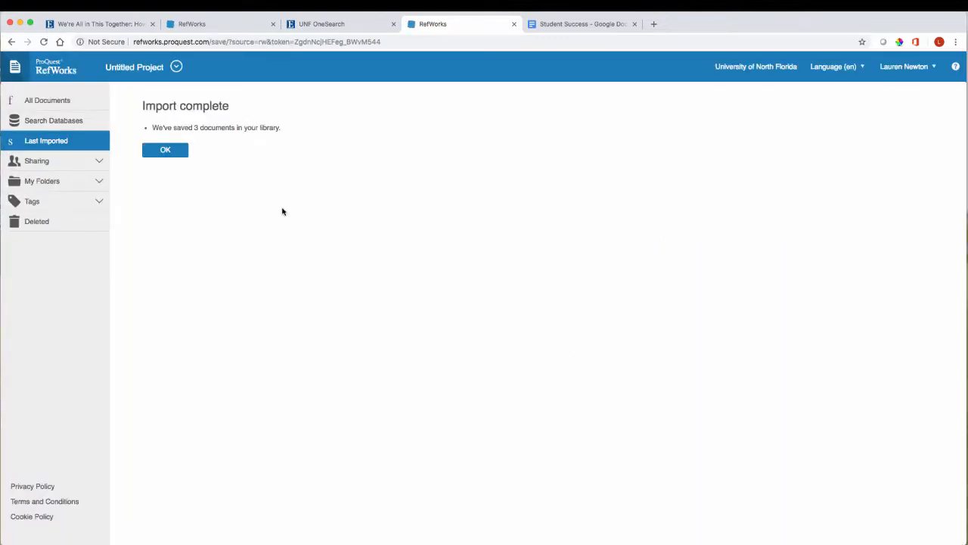
{"action": "left_click", "coordinate": [182, 150]}
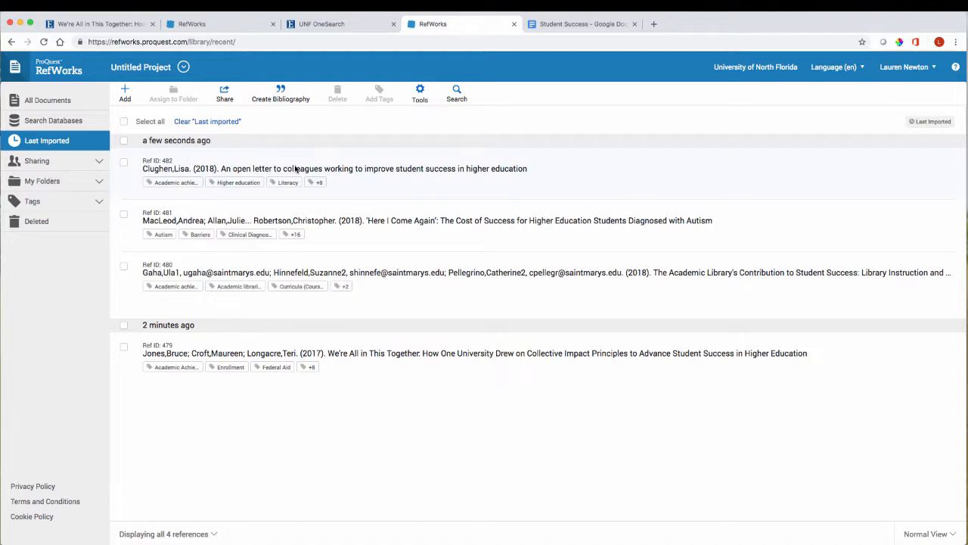
Compare the imported "An open letter to colleagues" reference's details with its entry in the OneSearch folder
{"action": "left_click", "coordinate": [322, 173]}
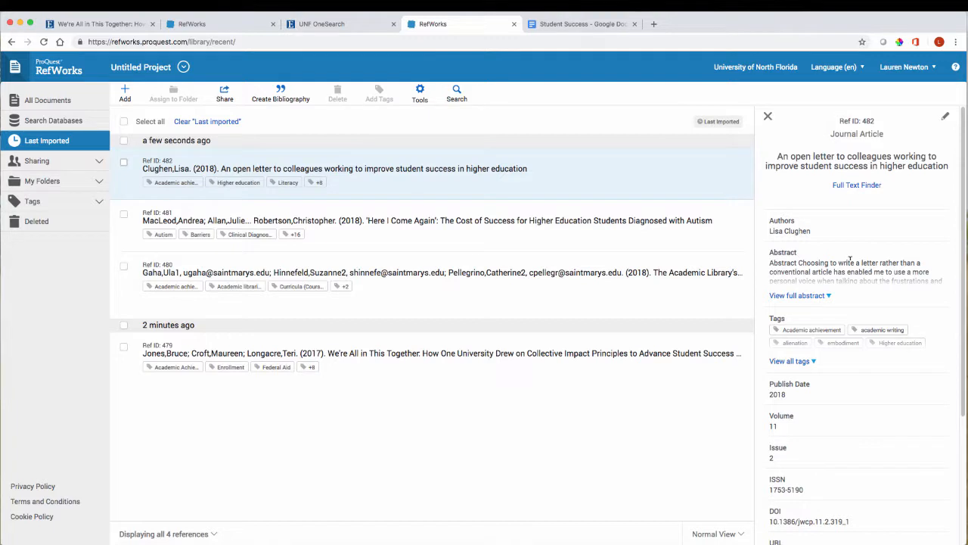
{"action": "left_click", "coordinate": [329, 28]}
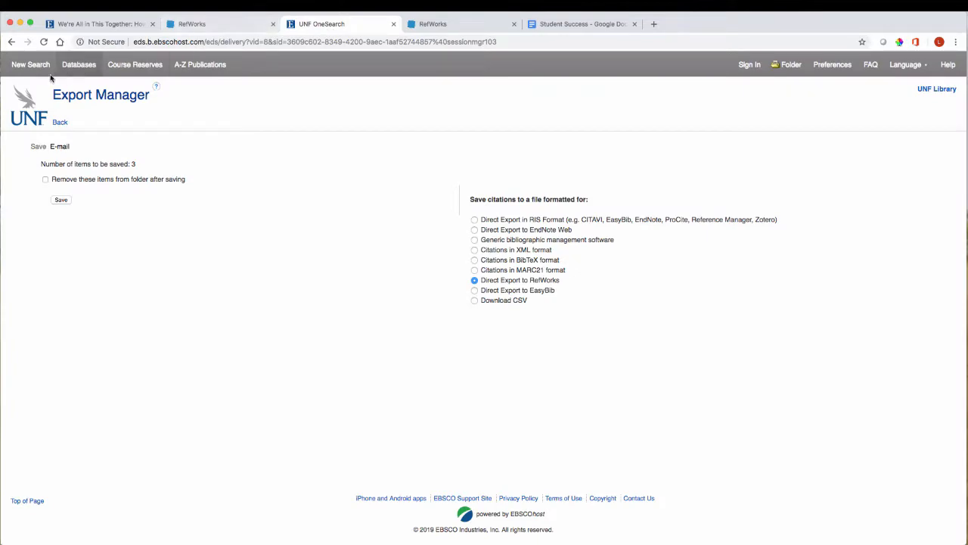
{"action": "left_click", "coordinate": [12, 43]}
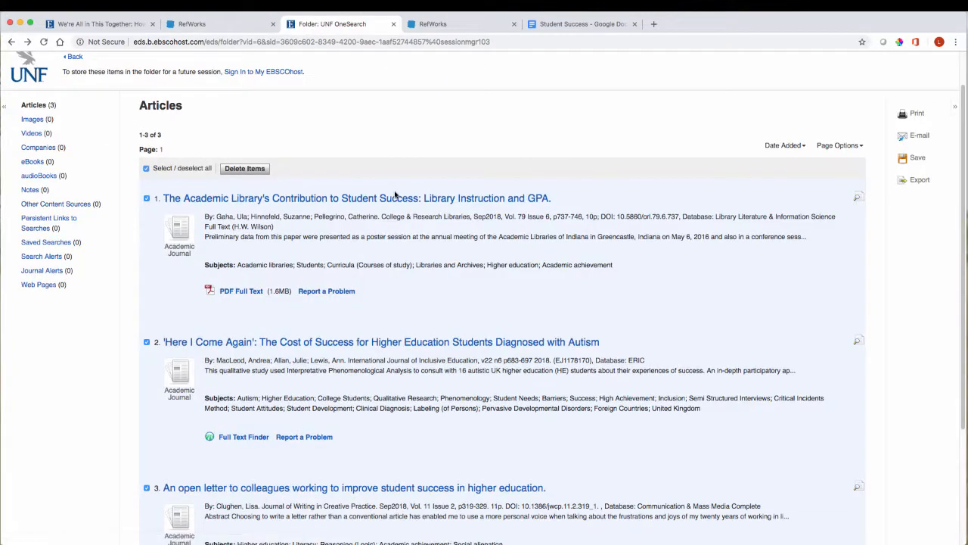
{"action": "scroll", "coordinate": [394, 189], "scroll_direction": "down", "scroll_amount": 1}
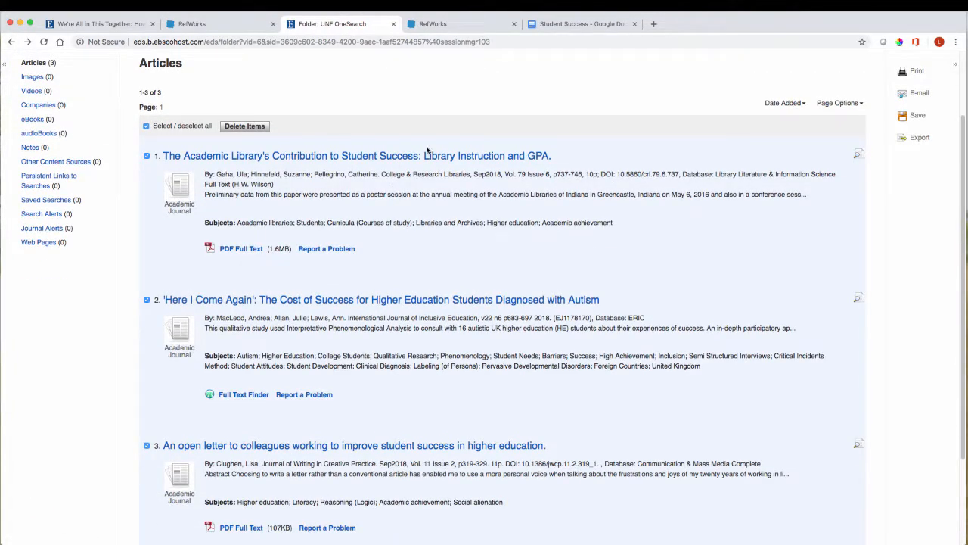
{"action": "left_click", "coordinate": [475, 24]}
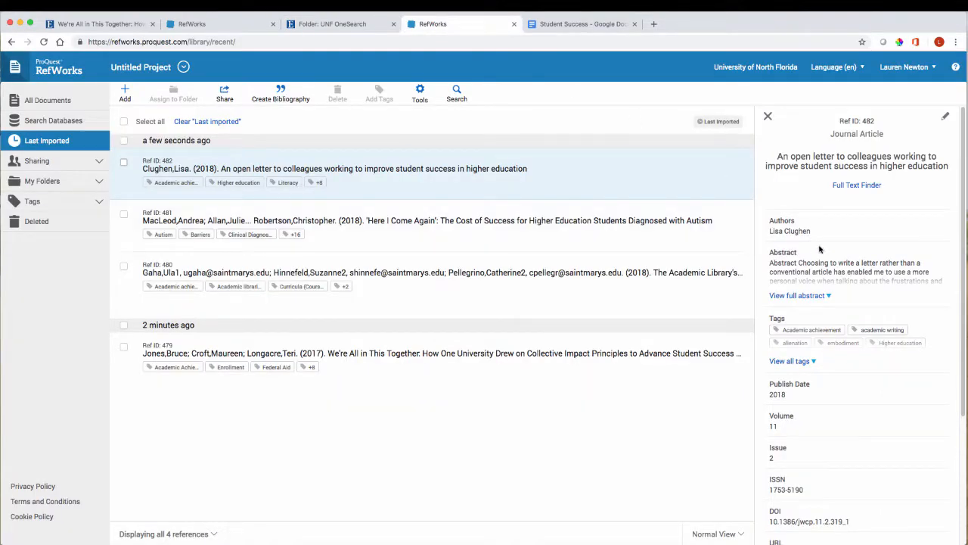
{"action": "scroll", "coordinate": [822, 250], "scroll_direction": "down", "scroll_amount": 1}
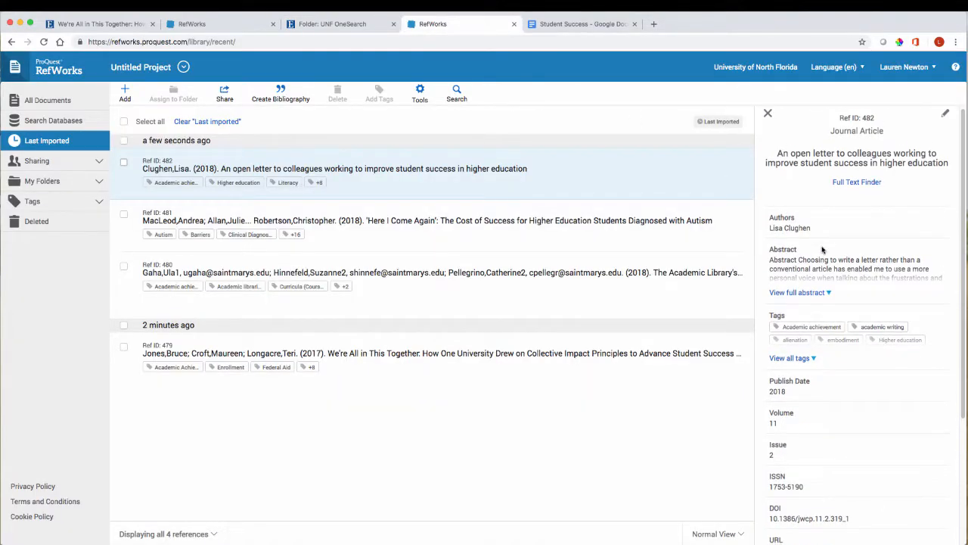
{"action": "scroll", "coordinate": [822, 249], "scroll_direction": "down", "scroll_amount": 1}
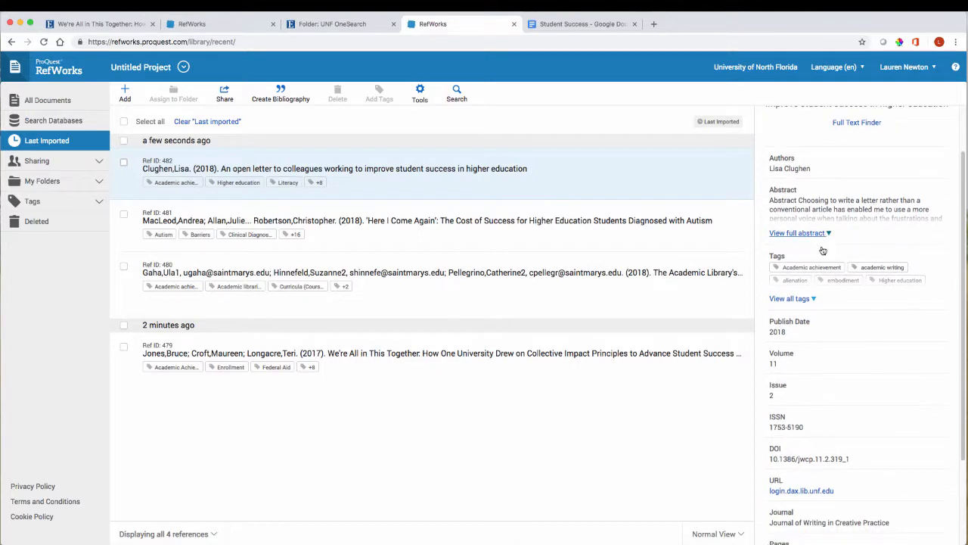
{"action": "scroll", "coordinate": [822, 249], "scroll_direction": "down", "scroll_amount": 3}
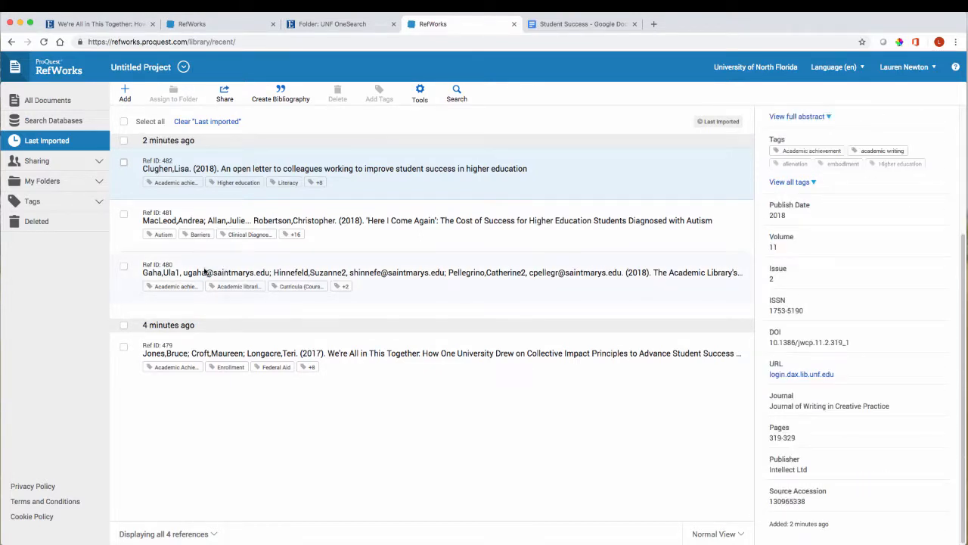
Edit the "The Academic Library's Contribution to Student Success" reference, removing the stray digit and e-mail address from the first author's entry
{"action": "left_click", "coordinate": [393, 278]}
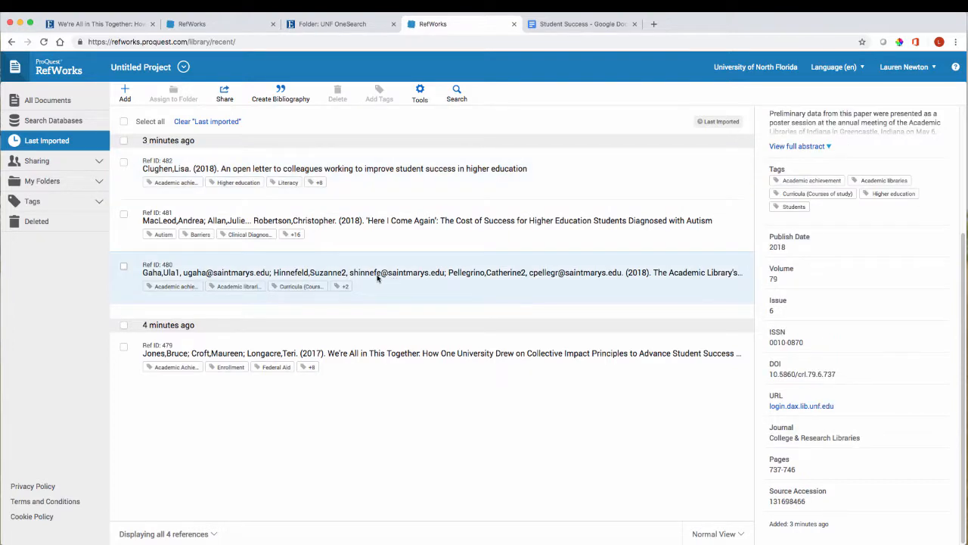
{"action": "scroll", "coordinate": [859, 306], "scroll_direction": "up", "scroll_amount": 5}
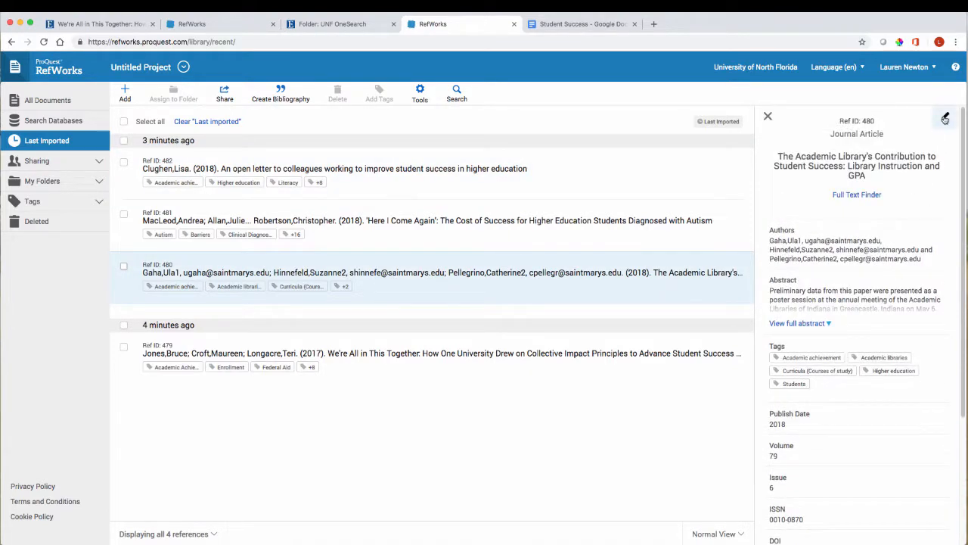
{"action": "left_click", "coordinate": [945, 119]}
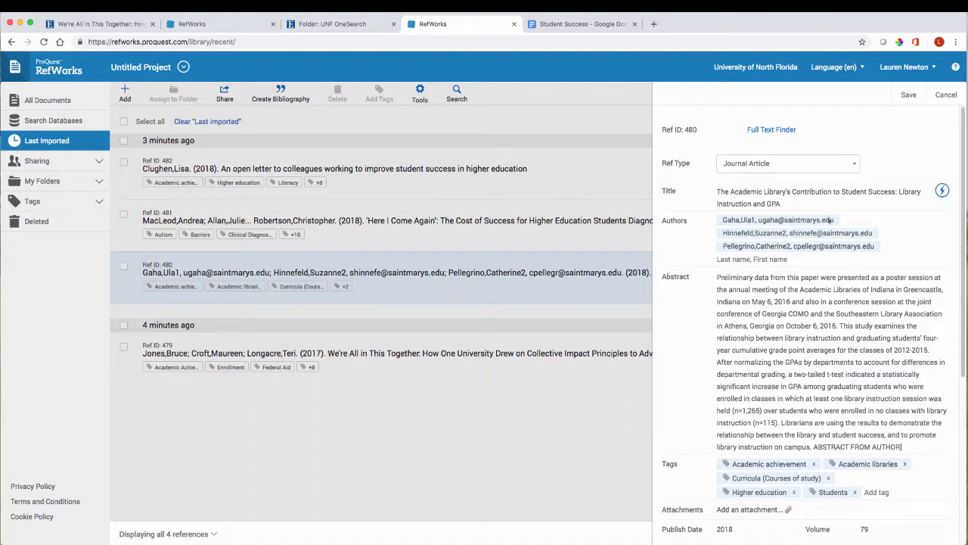
{"action": "left_click", "coordinate": [832, 219]}
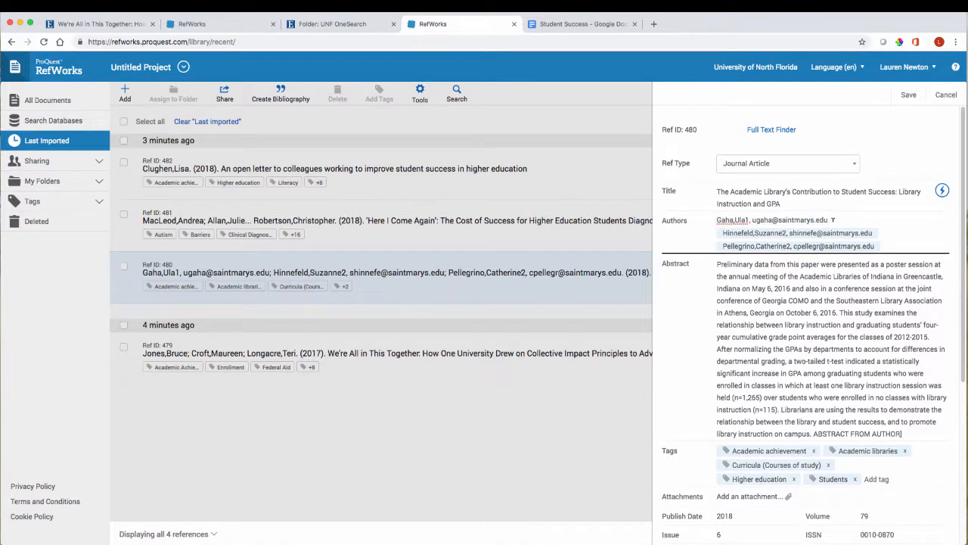
{"action": "key", "text": "BackSpace"}
{"action": "key", "text": "BackSpace"}
{"action": "key", "text": "BackSpace"}
{"action": "key", "text": "BackSpace"}
{"action": "key", "text": "BackSpace"}
{"action": "key", "text": "BackSpace"}
{"action": "key", "text": "BackSpace"}
{"action": "key", "text": "BackSpace"}
{"action": "key", "text": "BackSpace"}
{"action": "key", "text": "BackSpace"}
{"action": "key", "text": "BackSpace"}
{"action": "key", "text": "BackSpace"}
{"action": "key", "text": "BackSpace"}
{"action": "key", "text": "BackSpace"}
{"action": "key", "text": "BackSpace"}
{"action": "key", "text": "BackSpace"}
{"action": "key", "text": "BackSpace"}
{"action": "key", "text": "BackSpace"}
{"action": "key", "text": "BackSpace"}
{"action": "key", "text": "BackSpace"}
{"action": "key", "text": "BackSpace"}
{"action": "key", "text": "BackSpace"}
{"action": "key", "text": "BackSpace"}
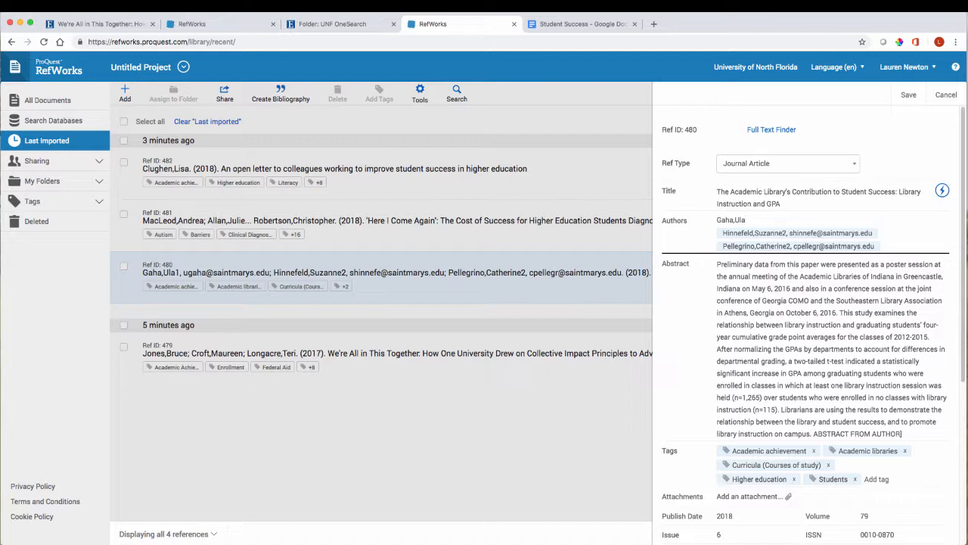
Remove the stray digit and e-mail address after the second author's name and commit the author entry
{"action": "left_click", "coordinate": [767, 231]}
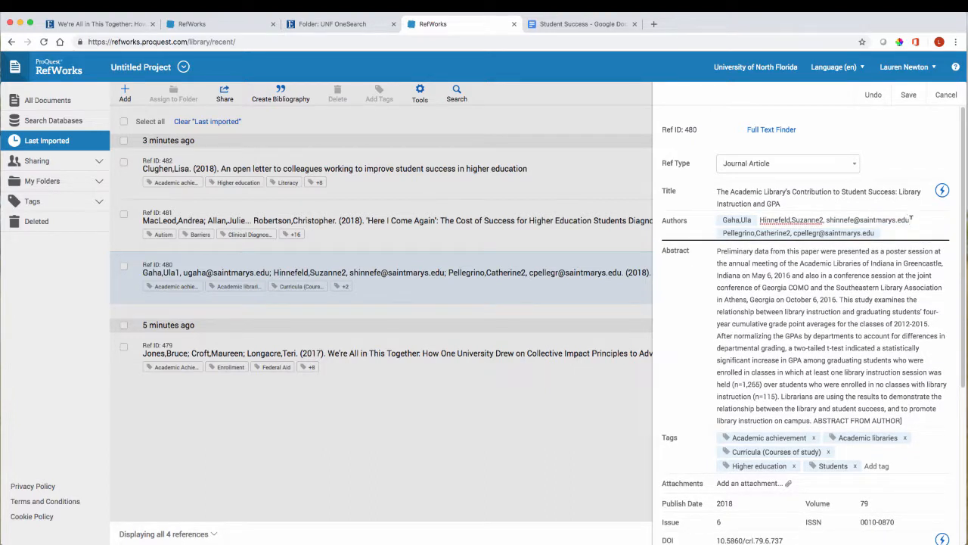
{"action": "key", "text": "BackSpace"}
{"action": "key", "text": "BackSpace"}
{"action": "key", "text": "BackSpace"}
{"action": "key", "text": "BackSpace"}
{"action": "key", "text": "BackSpace"}
{"action": "key", "text": "BackSpace"}
{"action": "key", "text": "BackSpace"}
{"action": "key", "text": "BackSpace"}
{"action": "key", "text": "BackSpace"}
{"action": "key", "text": "BackSpace"}
{"action": "key", "text": "BackSpace"}
{"action": "key", "text": "BackSpace"}
{"action": "key", "text": "BackSpace"}
{"action": "key", "text": "BackSpace"}
{"action": "key", "text": "BackSpace"}
{"action": "key", "text": "BackSpace"}
{"action": "key", "text": "BackSpace"}
{"action": "key", "text": "BackSpace"}
{"action": "key", "text": "BackSpace"}
{"action": "key", "text": "BackSpace"}
{"action": "key", "text": "BackSpace"}
{"action": "key", "text": "BackSpace"}
{"action": "key", "text": "BackSpace"}
{"action": "key", "text": "BackSpace"}
{"action": "key", "text": "BackSpace"}
{"action": "key", "text": "BackSpace"}
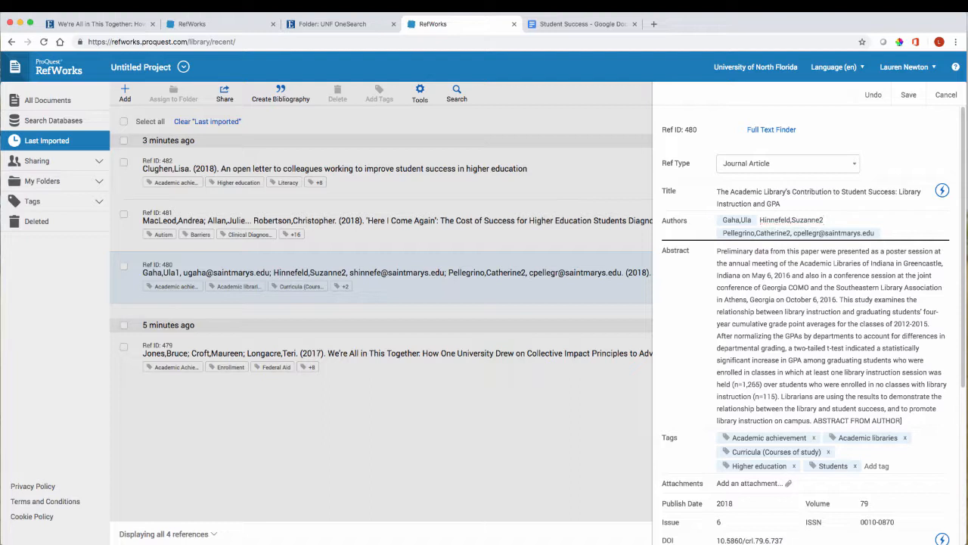
{"action": "key", "text": "Return"}
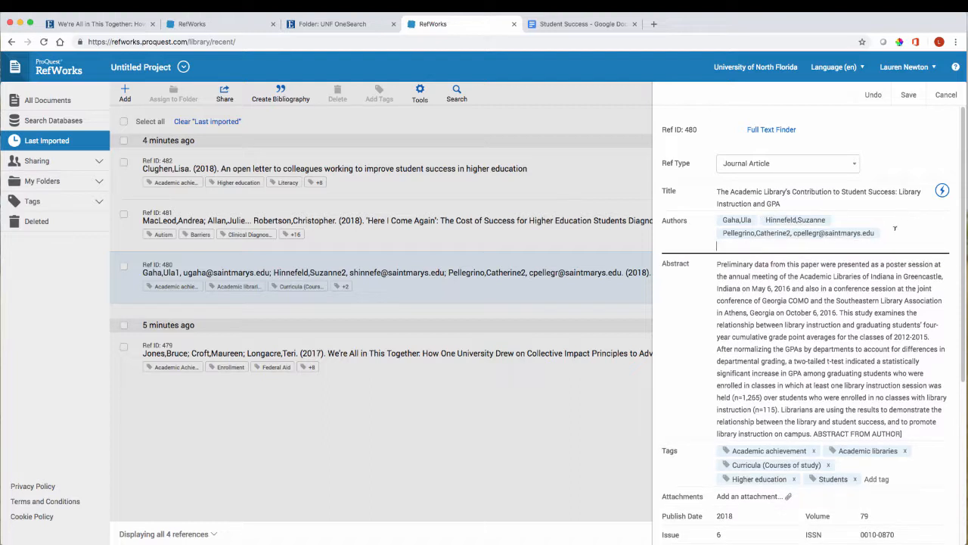
Strip the third author's entry down to last and first name, deleting its trailing digit and e-mail address
{"action": "left_click", "coordinate": [868, 233]}
{"action": "key", "text": "BackSpace"}
{"action": "key", "text": "BackSpace"}
{"action": "key", "text": "BackSpace"}
{"action": "key", "text": "BackSpace"}
{"action": "key", "text": "BackSpace"}
{"action": "key", "text": "BackSpace"}
{"action": "key", "text": "BackSpace"}
{"action": "key", "text": "BackSpace"}
{"action": "key", "text": "BackSpace"}
{"action": "key", "text": "BackSpace"}
{"action": "key", "text": "BackSpace"}
{"action": "key", "text": "BackSpace"}
{"action": "key", "text": "BackSpace"}
{"action": "key", "text": "BackSpace"}
{"action": "key", "text": "BackSpace"}
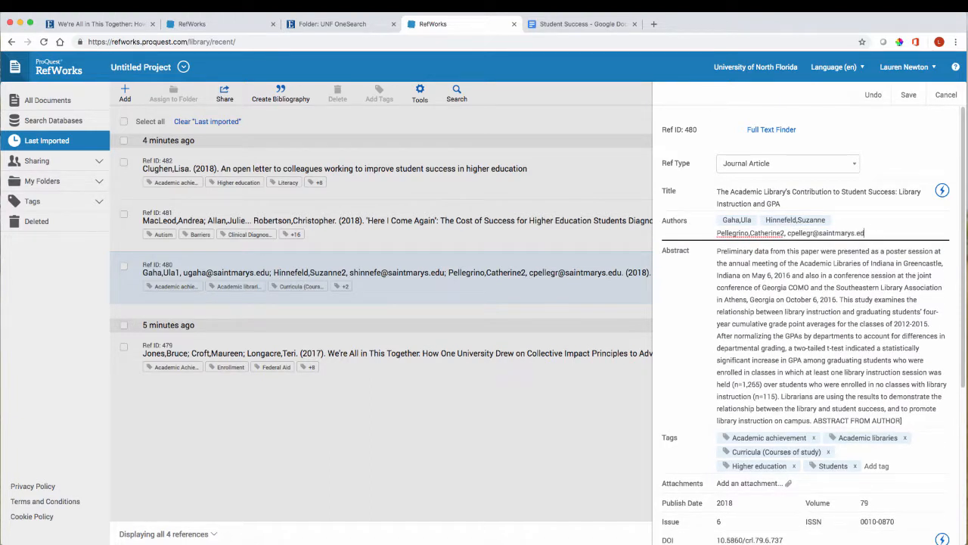
{"action": "key", "text": "BackSpace"}
{"action": "key", "text": "BackSpace"}
{"action": "key", "text": "BackSpace"}
{"action": "key", "text": "BackSpace"}
{"action": "key", "text": "BackSpace"}
{"action": "key", "text": "BackSpace"}
{"action": "key", "text": "BackSpace"}
{"action": "key", "text": "BackSpace"}
{"action": "key", "text": "BackSpace"}
{"action": "key", "text": "BackSpace"}
{"action": "key", "text": "BackSpace"}
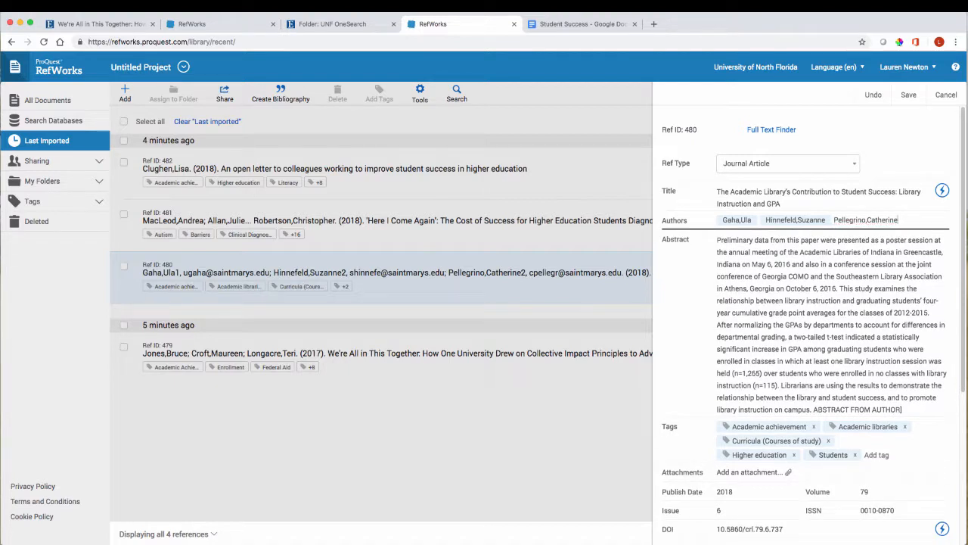
{"action": "key", "text": "Return"}
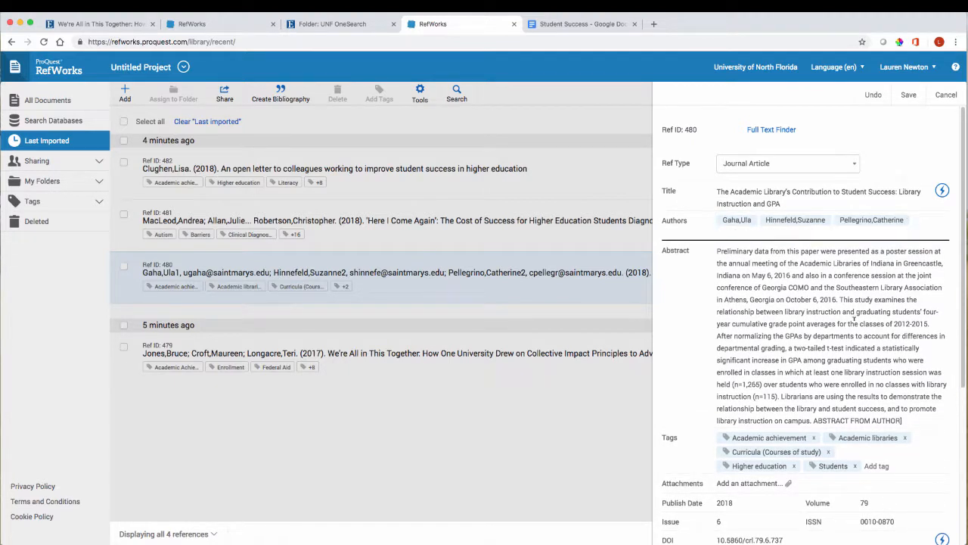
Review the reference's remaining fields and the additional fields on offer, and save the edited reference
{"action": "scroll", "coordinate": [814, 260], "scroll_direction": "down", "scroll_amount": 1}
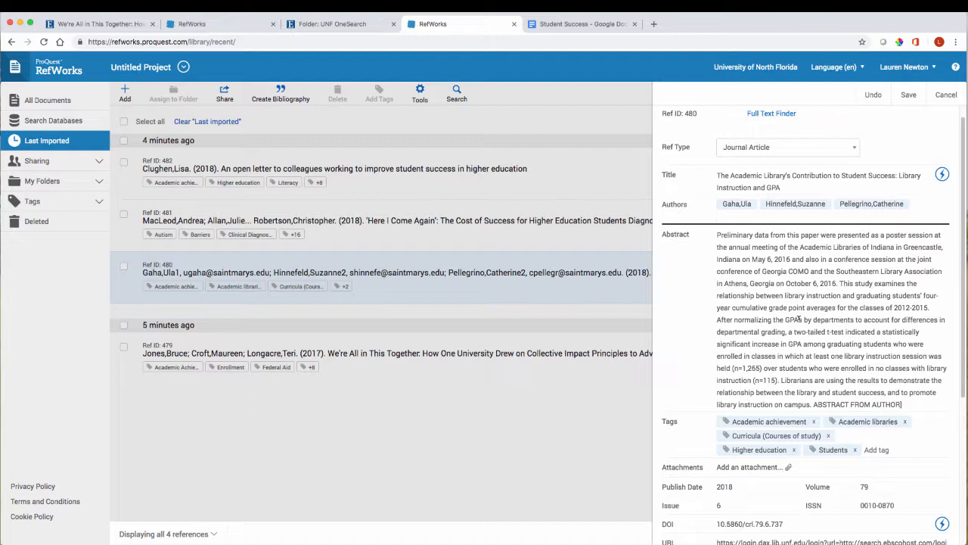
{"action": "scroll", "coordinate": [796, 319], "scroll_direction": "down", "scroll_amount": 1}
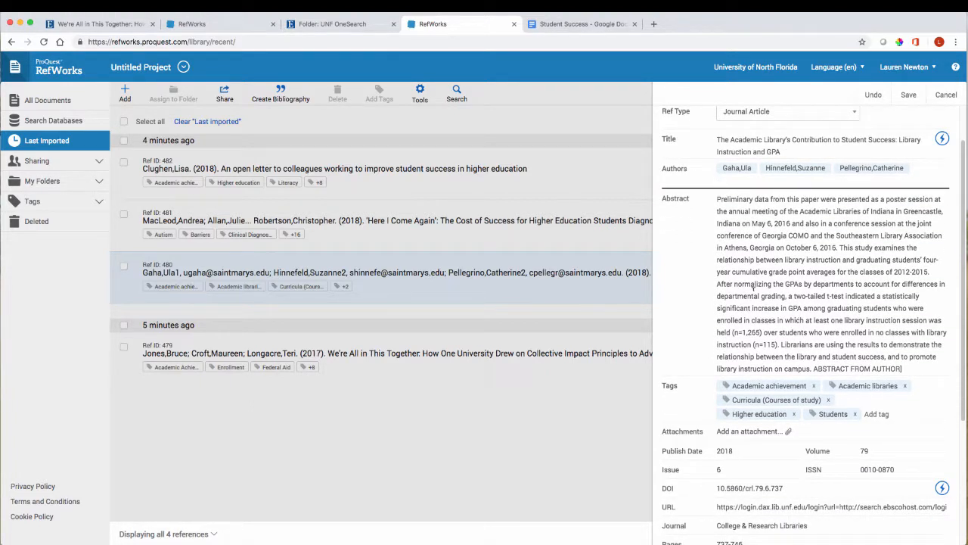
{"action": "scroll", "coordinate": [768, 328], "scroll_direction": "down", "scroll_amount": 3}
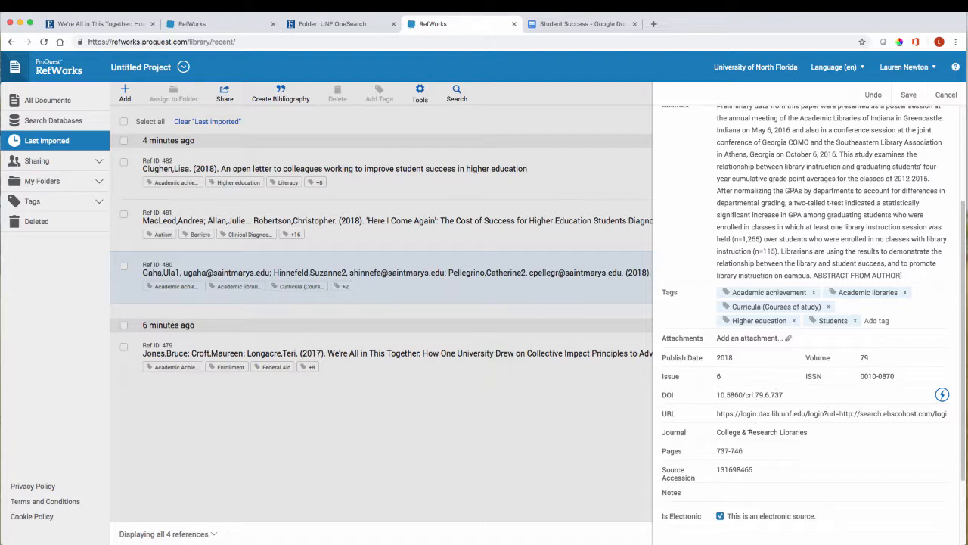
{"action": "scroll", "coordinate": [772, 413], "scroll_direction": "down", "scroll_amount": 1}
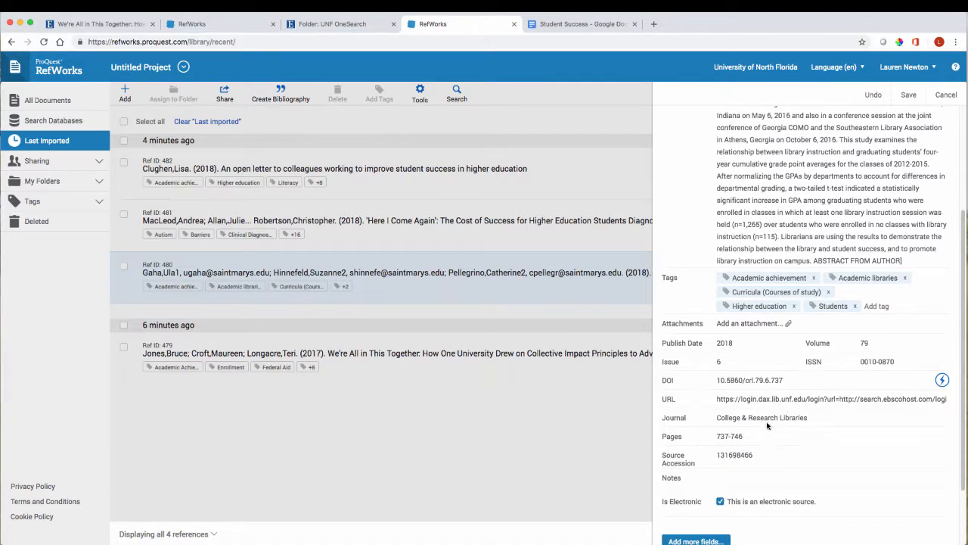
{"action": "scroll", "coordinate": [762, 465], "scroll_direction": "down", "scroll_amount": 5}
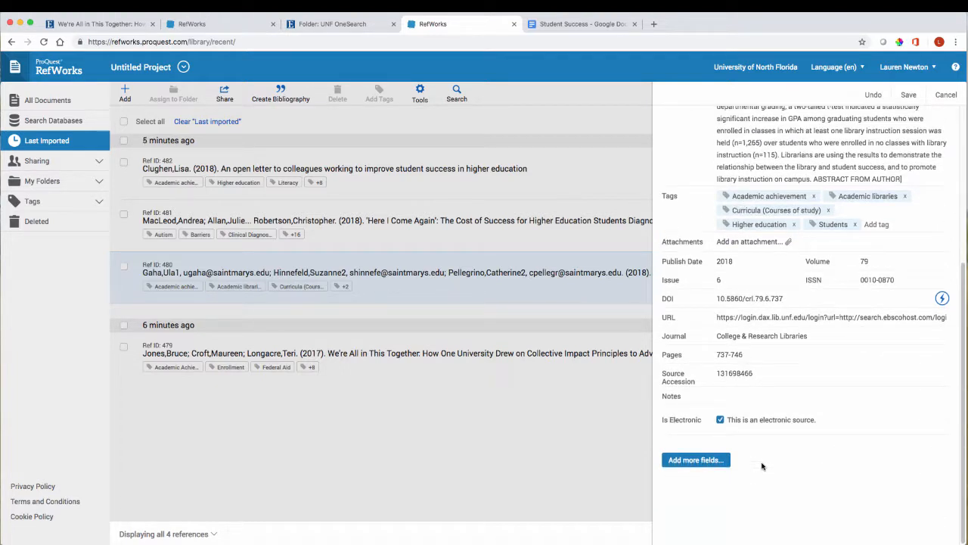
{"action": "left_click", "coordinate": [698, 460]}
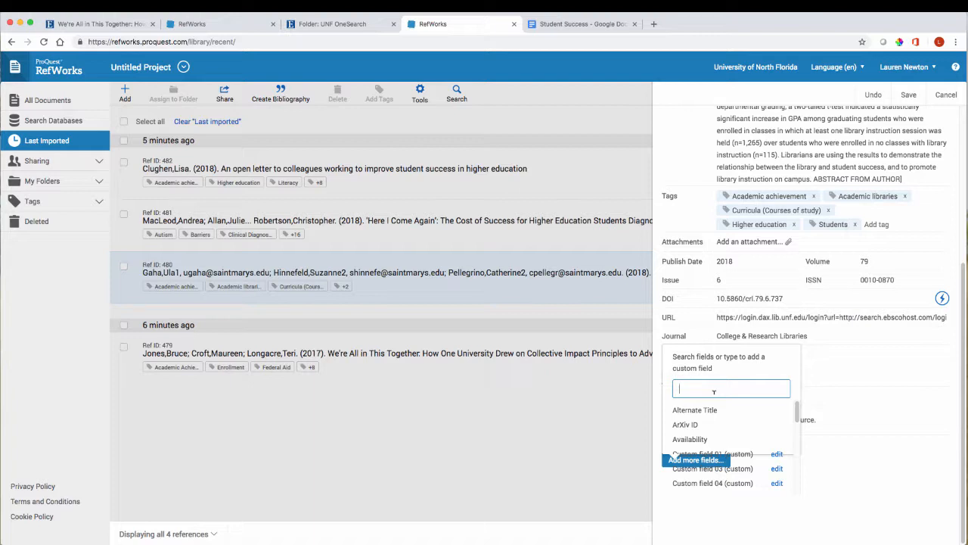
{"action": "left_click", "coordinate": [871, 445]}
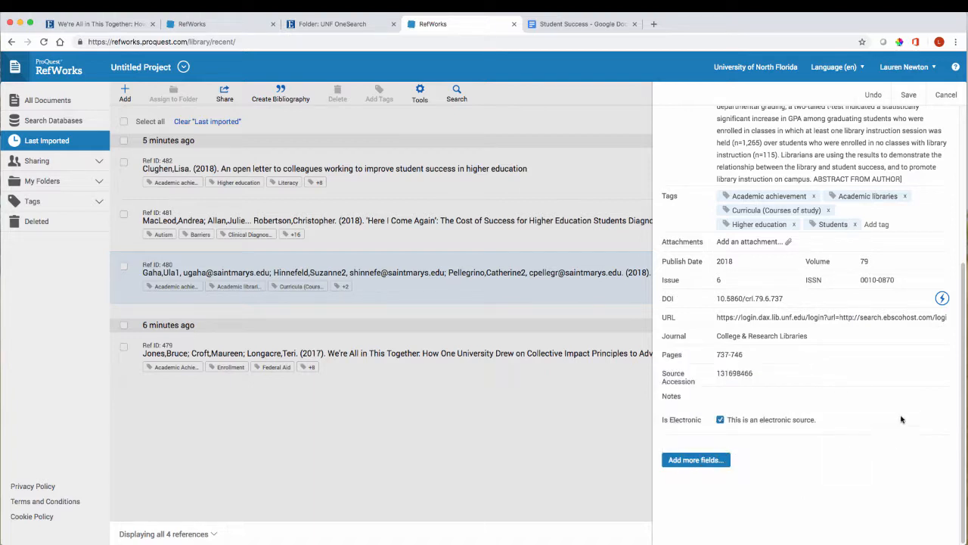
{"action": "left_click", "coordinate": [909, 95]}
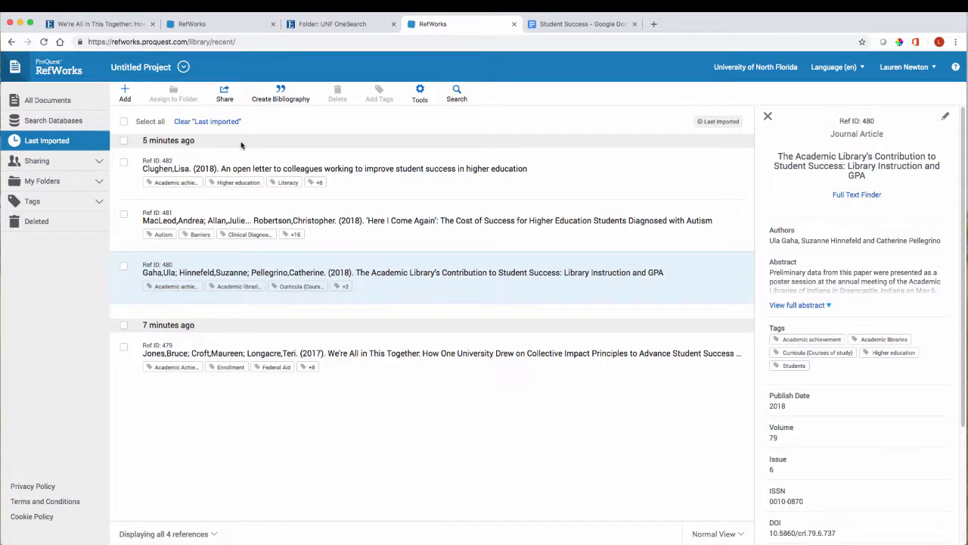
Select all last imported references and assign them to the existing Student Success folder
{"action": "left_click", "coordinate": [55, 179]}
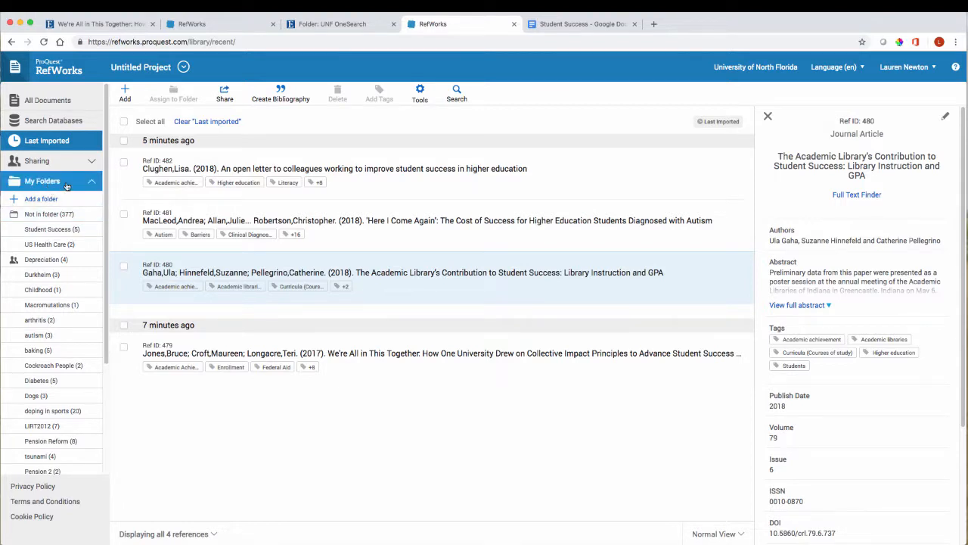
{"action": "left_click", "coordinate": [123, 121]}
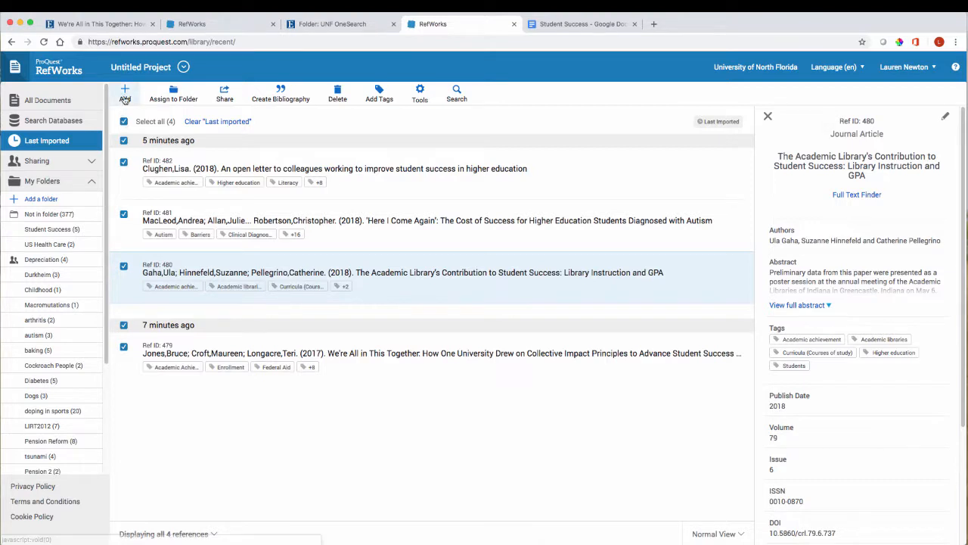
{"action": "left_click", "coordinate": [165, 103]}
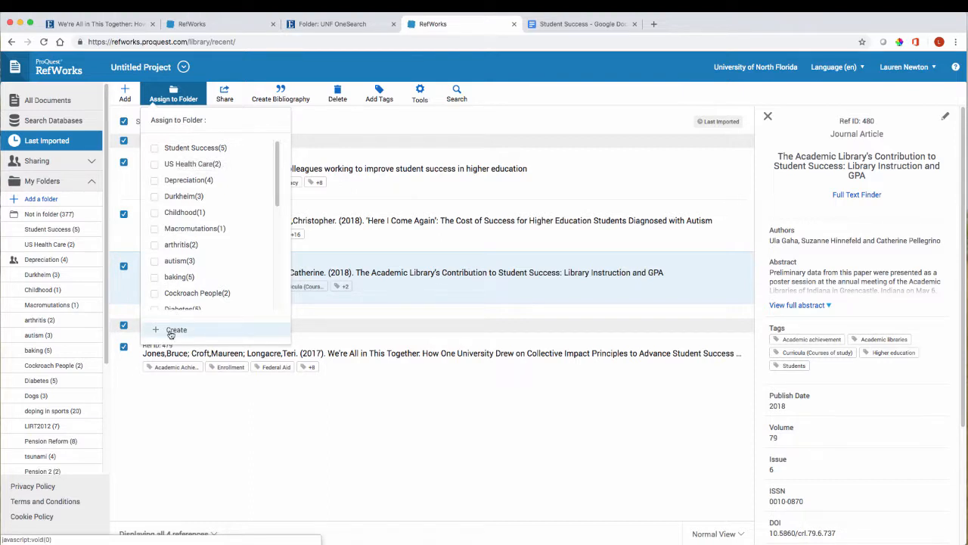
{"action": "left_click", "coordinate": [154, 149]}
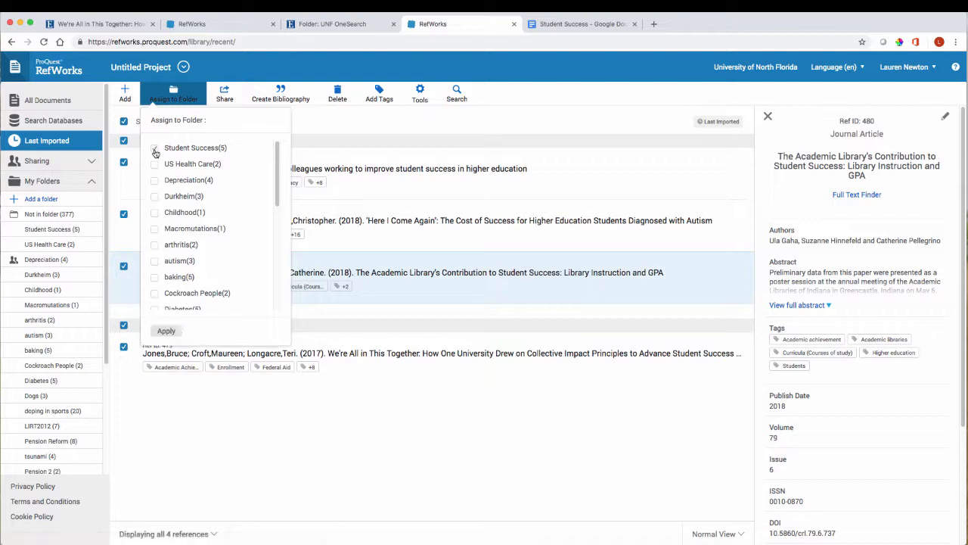
{"action": "left_click", "coordinate": [166, 331]}
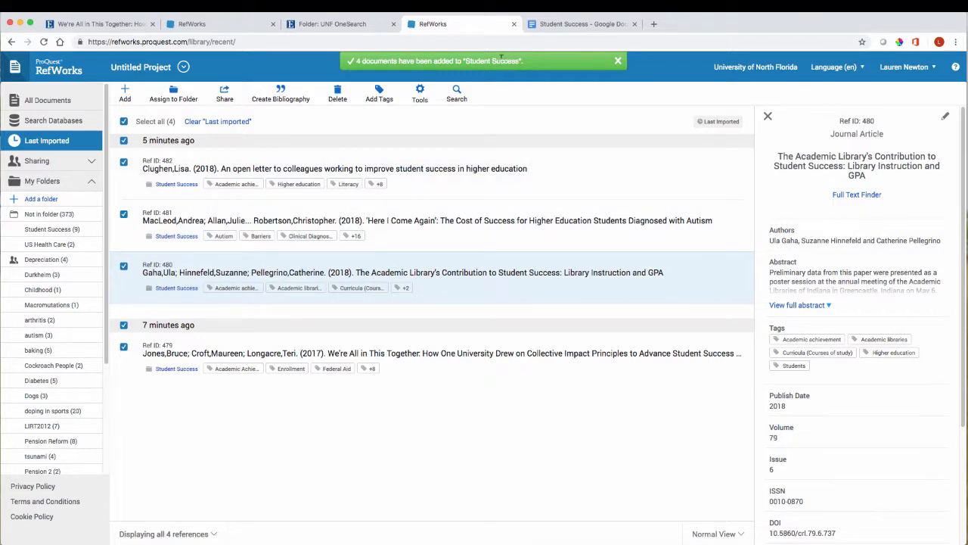
Open the Student Success folder and look through its references
{"action": "left_click", "coordinate": [58, 231]}
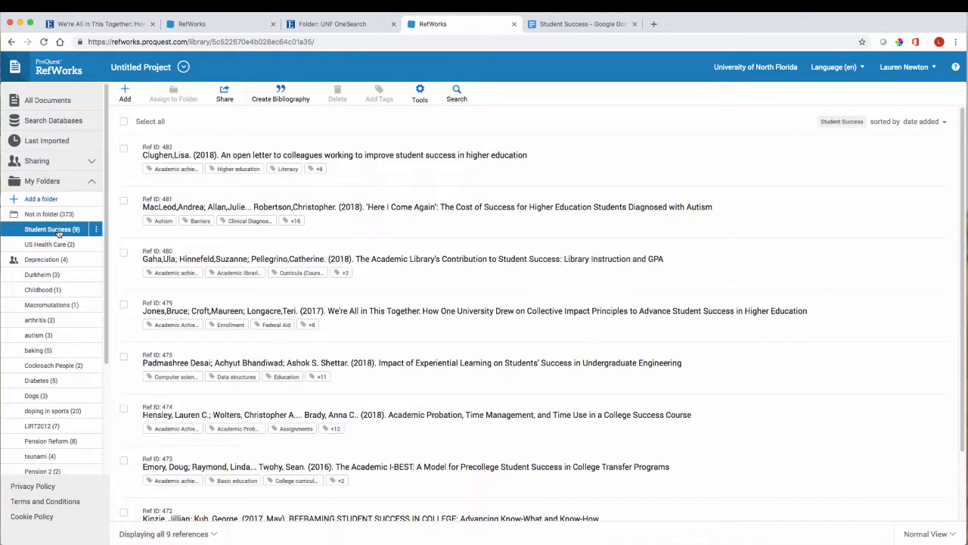
{"action": "scroll", "coordinate": [354, 234], "scroll_direction": "down", "scroll_amount": 2}
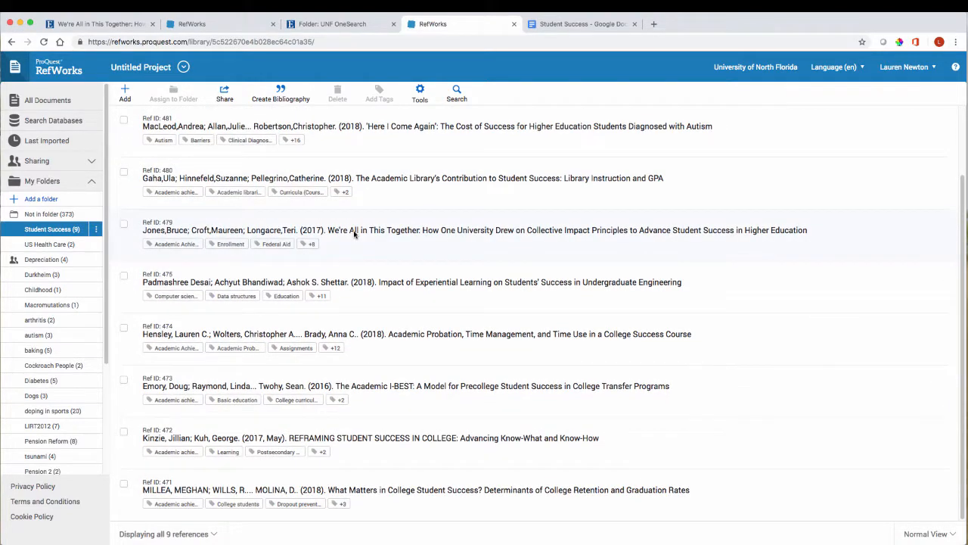
{"action": "scroll", "coordinate": [354, 235], "scroll_direction": "up", "scroll_amount": 2}
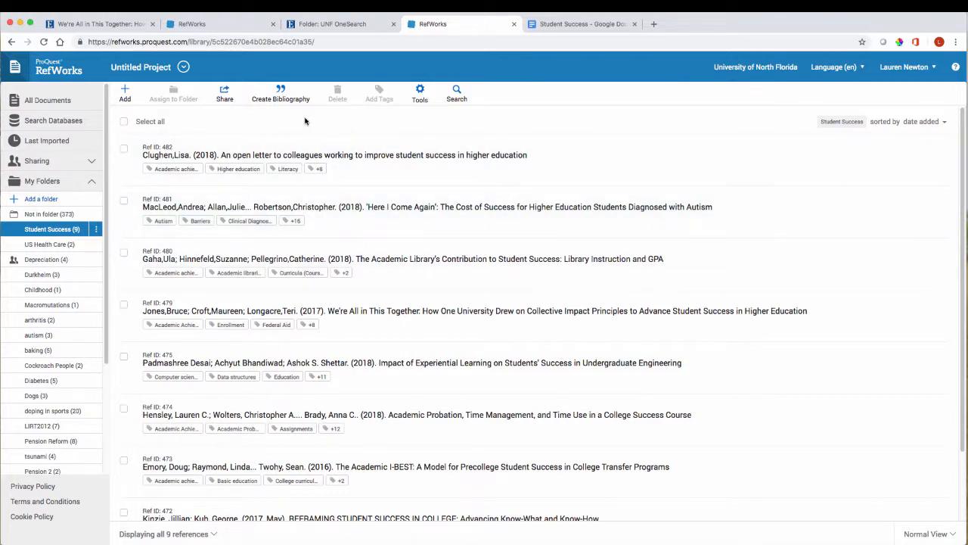
Create a bibliography from all references in the Student Success folder and look through the generated list
{"action": "left_click", "coordinate": [289, 99]}
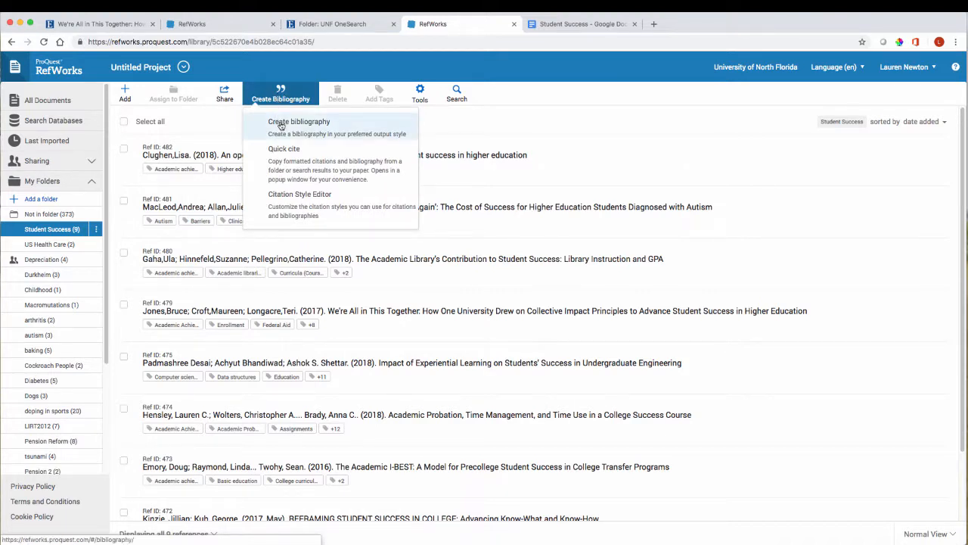
{"action": "left_click", "coordinate": [281, 126]}
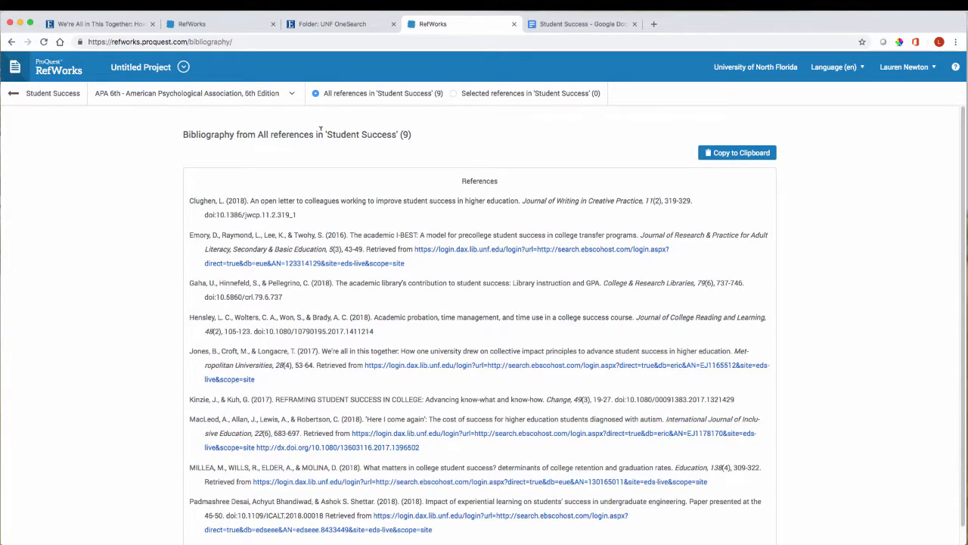
{"action": "scroll", "coordinate": [507, 143], "scroll_direction": "down", "scroll_amount": 1}
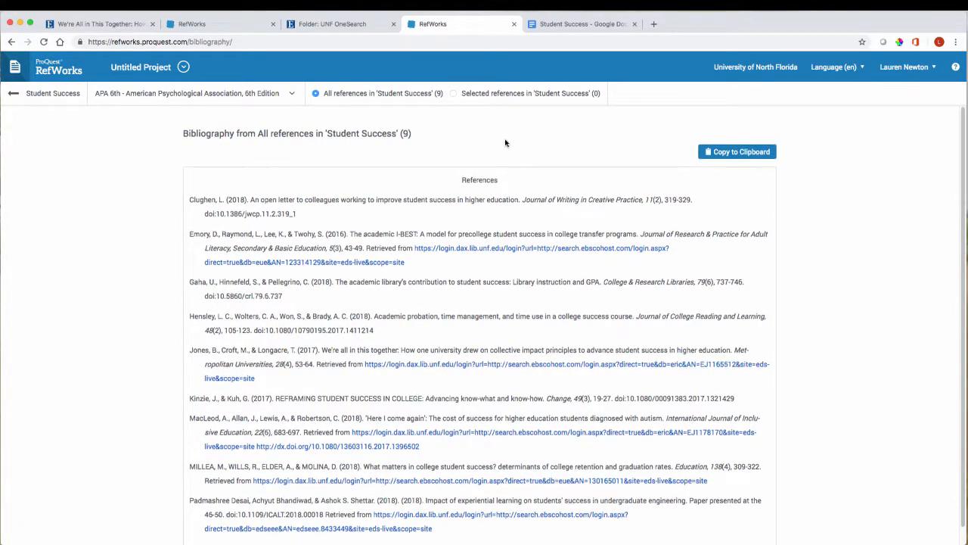
{"action": "scroll", "coordinate": [505, 143], "scroll_direction": "down", "scroll_amount": 2}
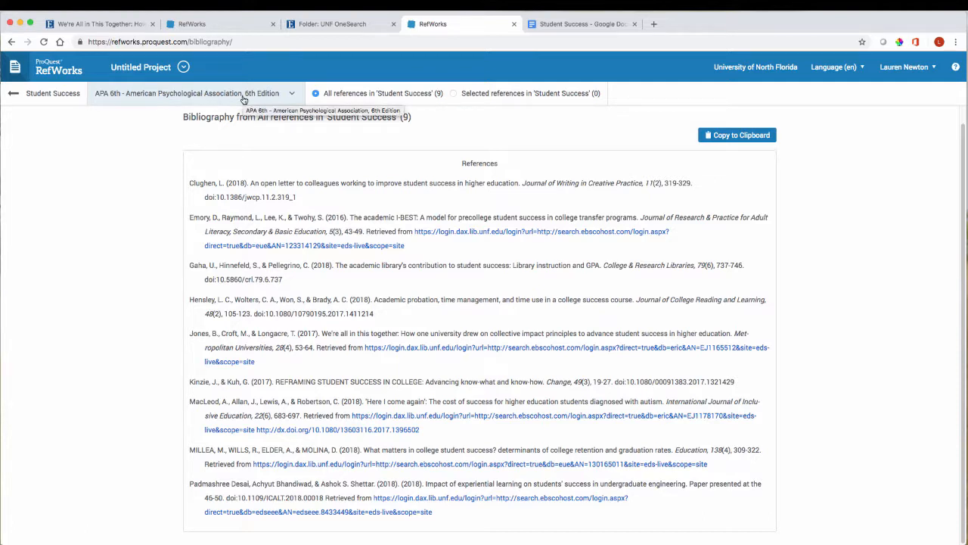
Change the bibliography's citation style to MLA 8th Edition and look through the reformatted works cited
{"action": "left_click", "coordinate": [289, 101]}
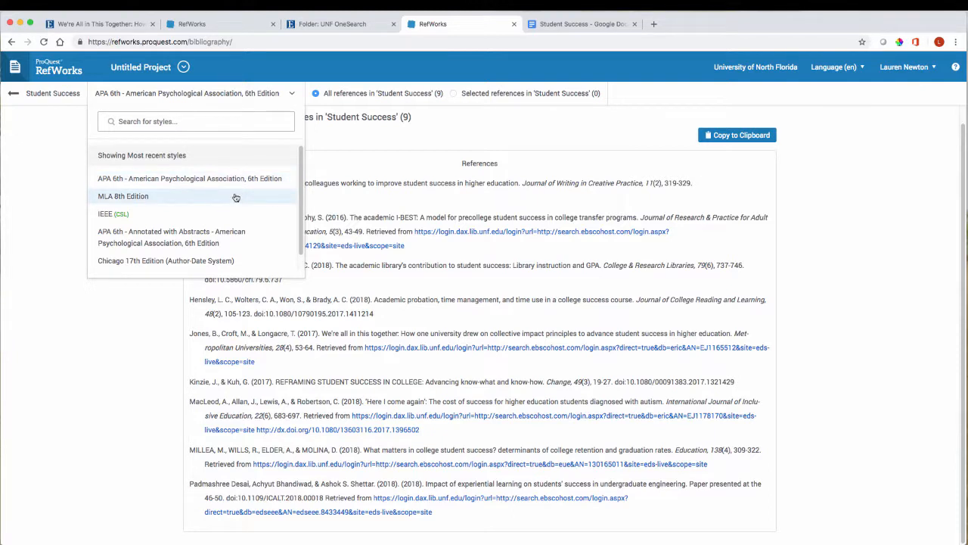
{"action": "left_click", "coordinate": [185, 197]}
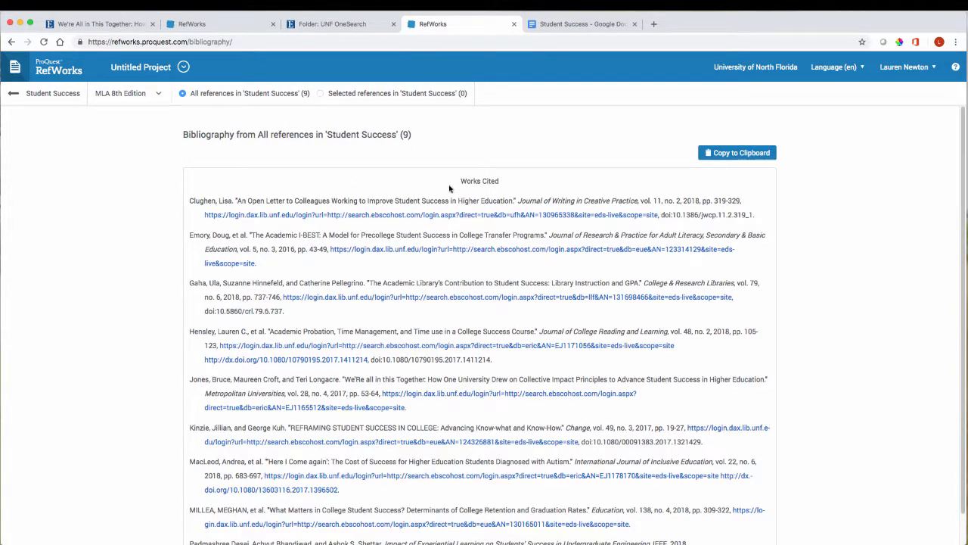
{"action": "scroll", "coordinate": [449, 188], "scroll_direction": "down", "scroll_amount": 1}
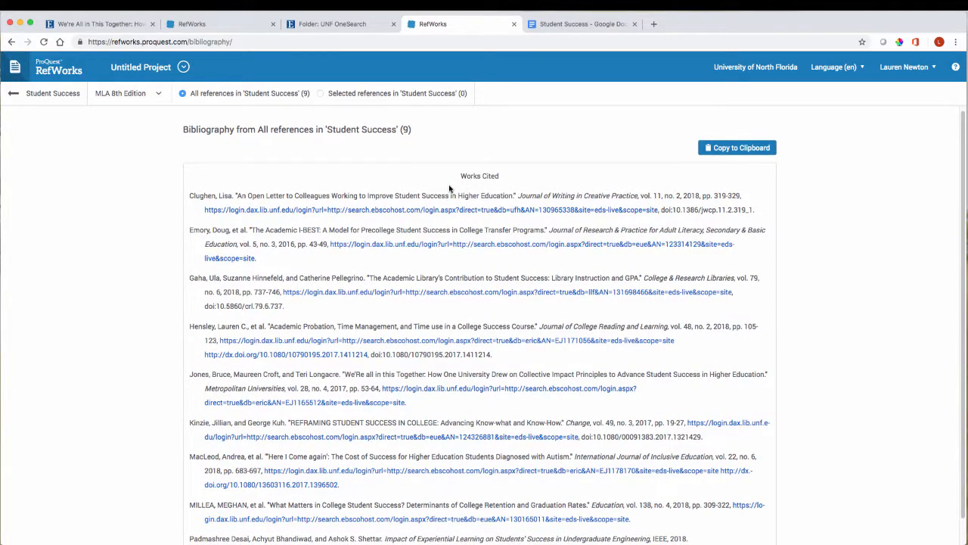
{"action": "scroll", "coordinate": [449, 187], "scroll_direction": "down", "scroll_amount": 2}
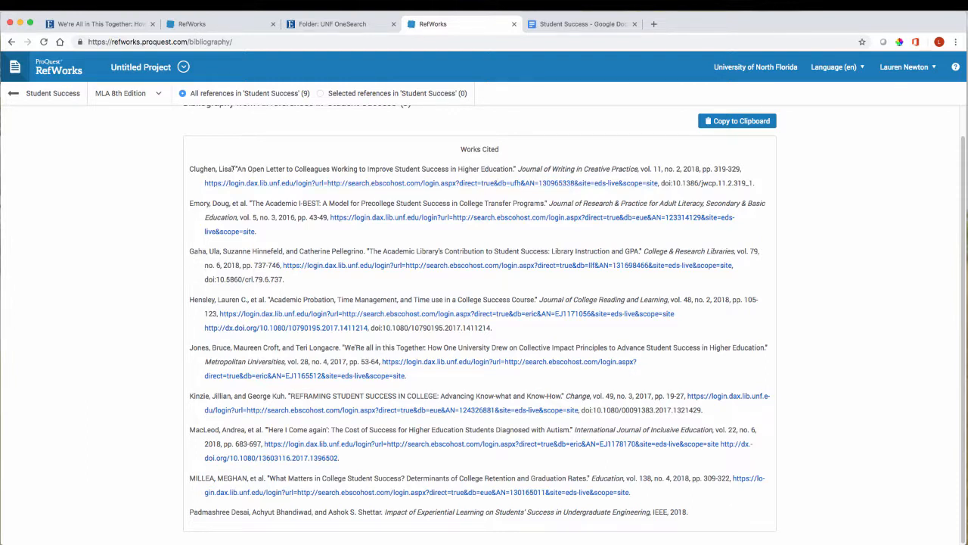
Search the citation styles for "turabia" and apply Turabian 8th Edition (Notes) to the bibliography
{"action": "left_click", "coordinate": [157, 96]}
{"action": "left_click", "coordinate": [153, 115]}
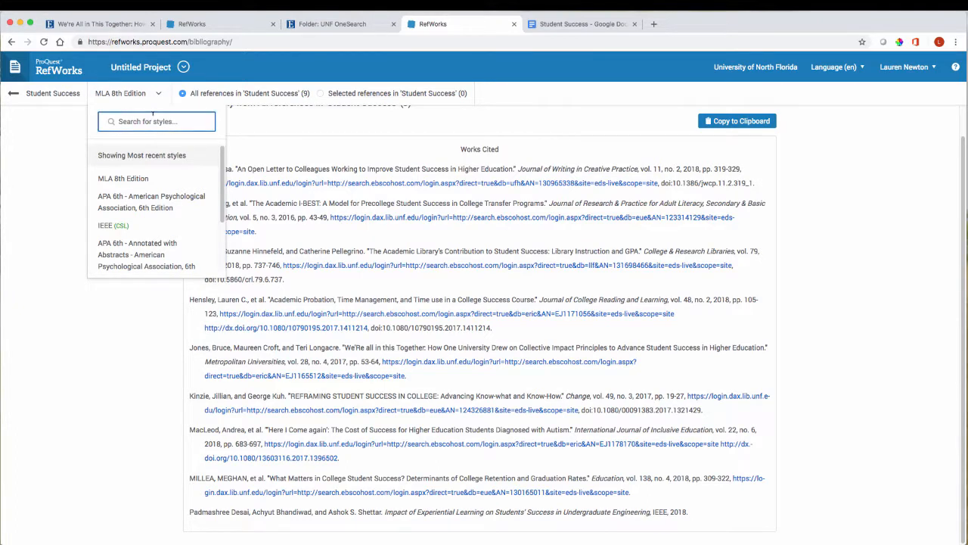
{"action": "left_click", "coordinate": [166, 123]}
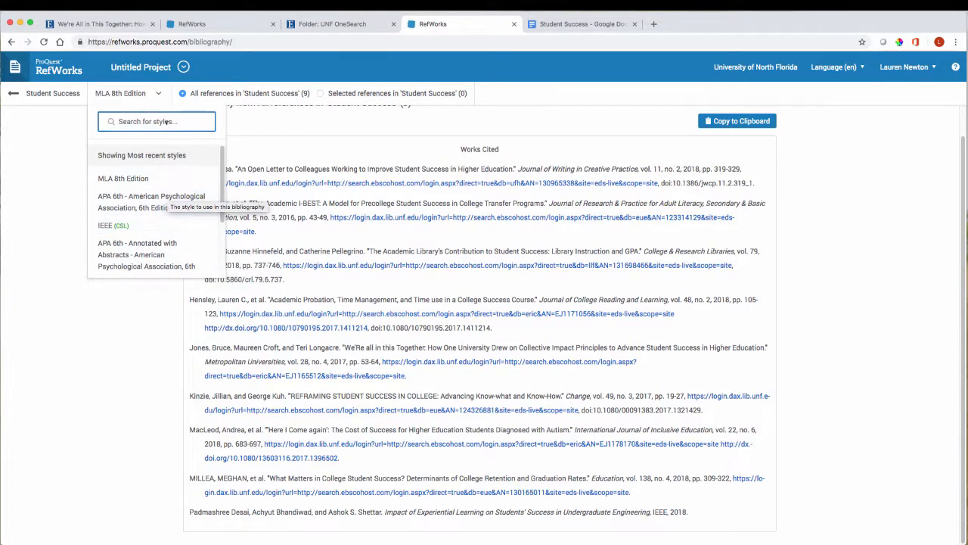
{"action": "type", "text": "tu"}
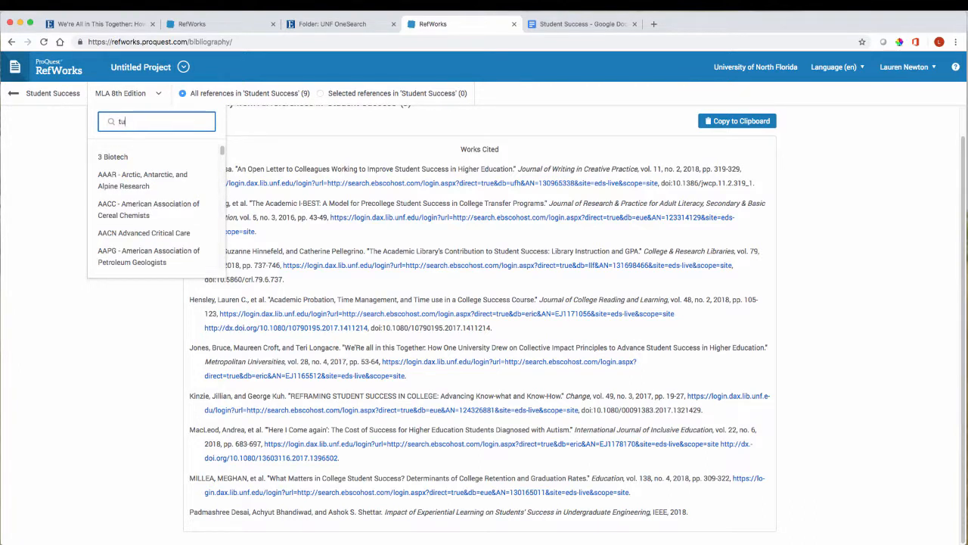
{"action": "type", "text": "rabia"}
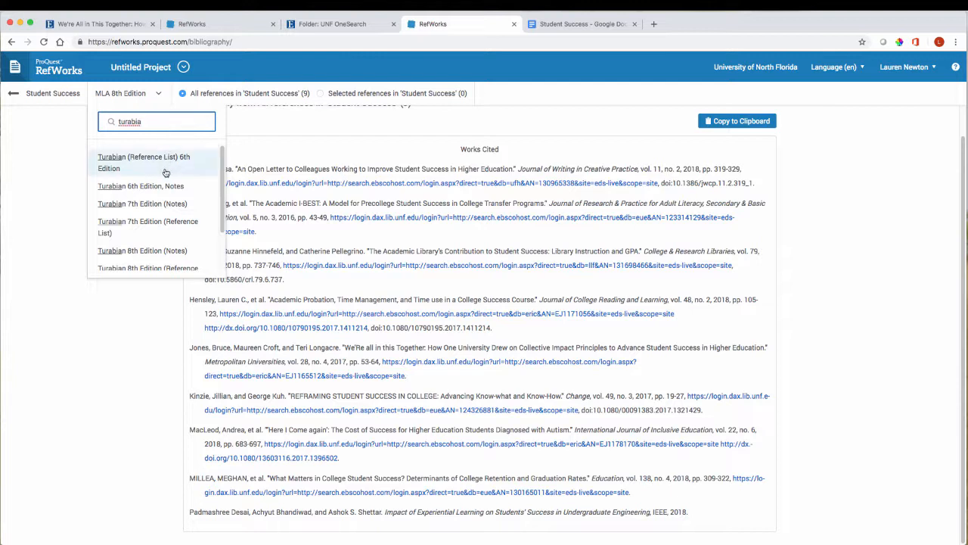
{"action": "scroll", "coordinate": [168, 216], "scroll_direction": "down", "scroll_amount": 2}
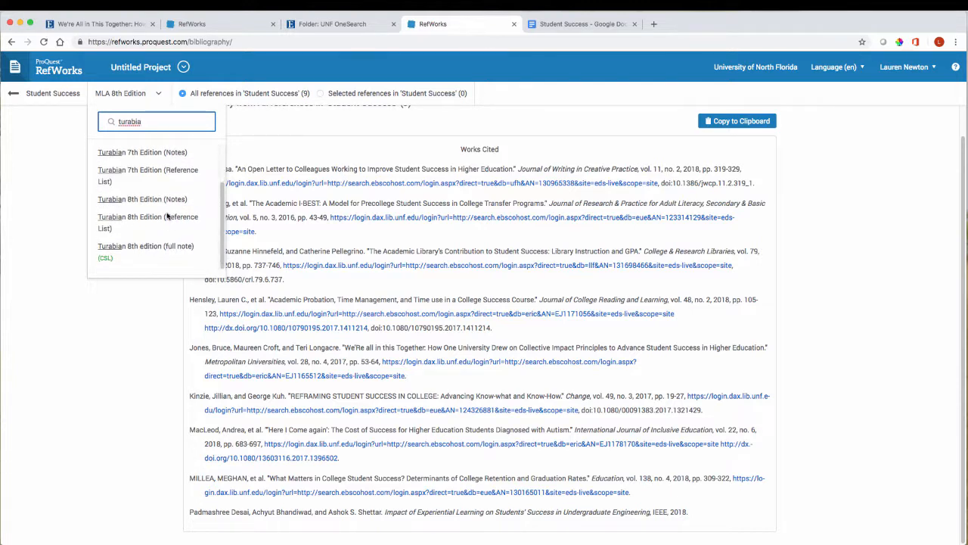
{"action": "scroll", "coordinate": [152, 174], "scroll_direction": "up", "scroll_amount": 3}
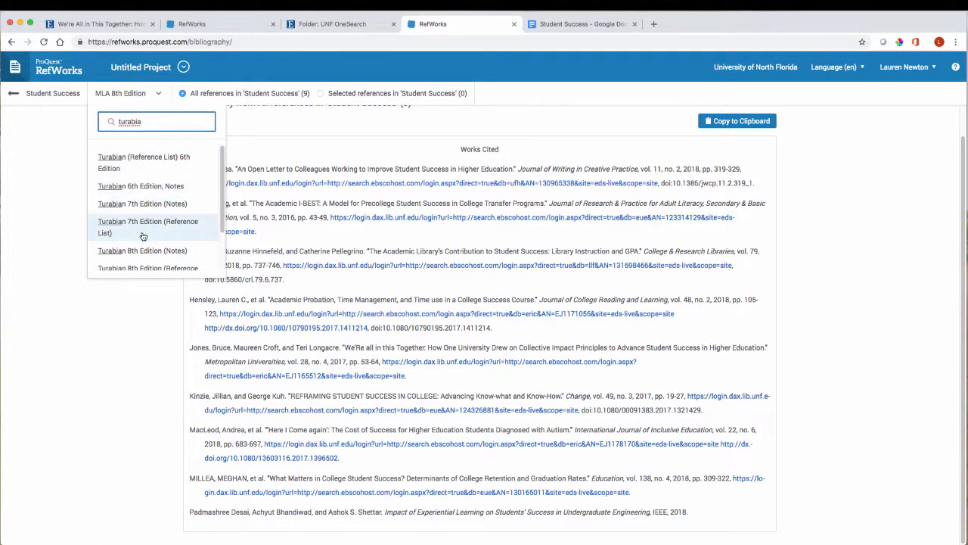
{"action": "scroll", "coordinate": [146, 242], "scroll_direction": "down", "scroll_amount": 1}
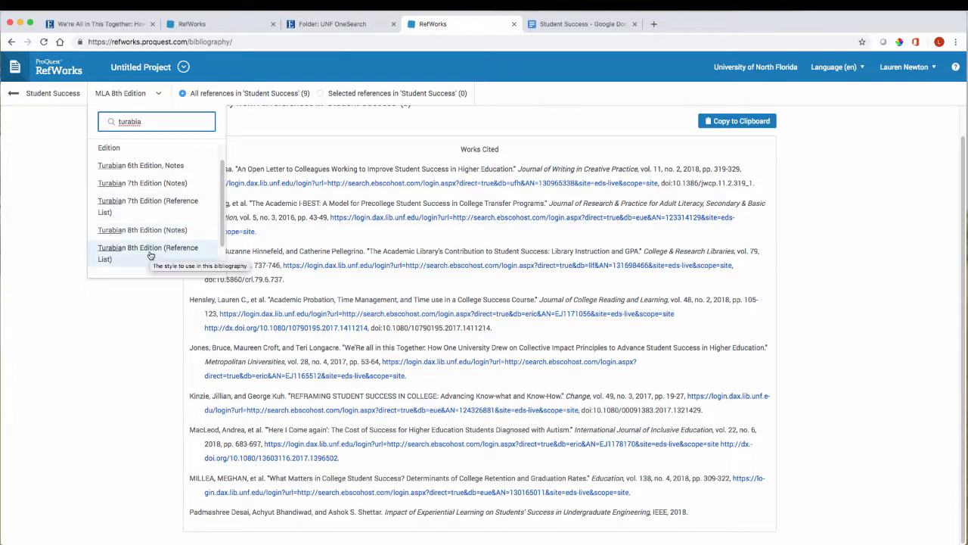
{"action": "left_click", "coordinate": [187, 230]}
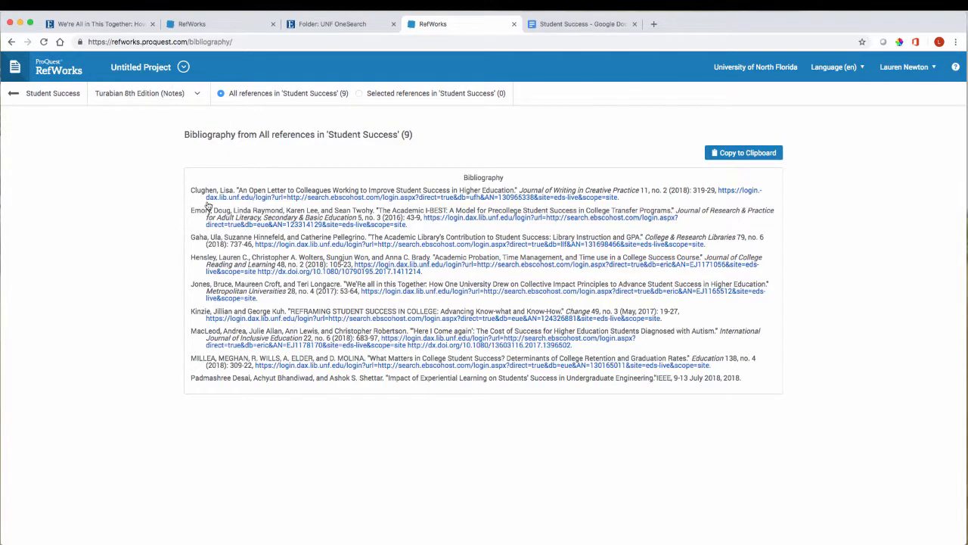
Clear the style search, set the bibliography back to APA 6th - American Psychological Association, 6th Edition, and copy it to the clipboard
{"action": "left_click", "coordinate": [201, 103]}
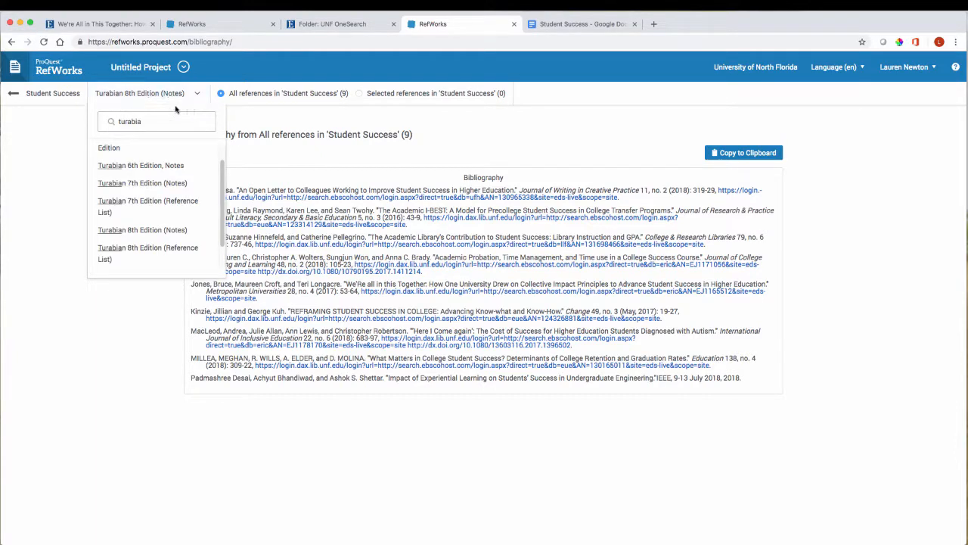
{"action": "left_click_drag", "start_coordinate": [150, 121], "coordinate": [96, 121]}
{"action": "key", "text": "BackSpace"}
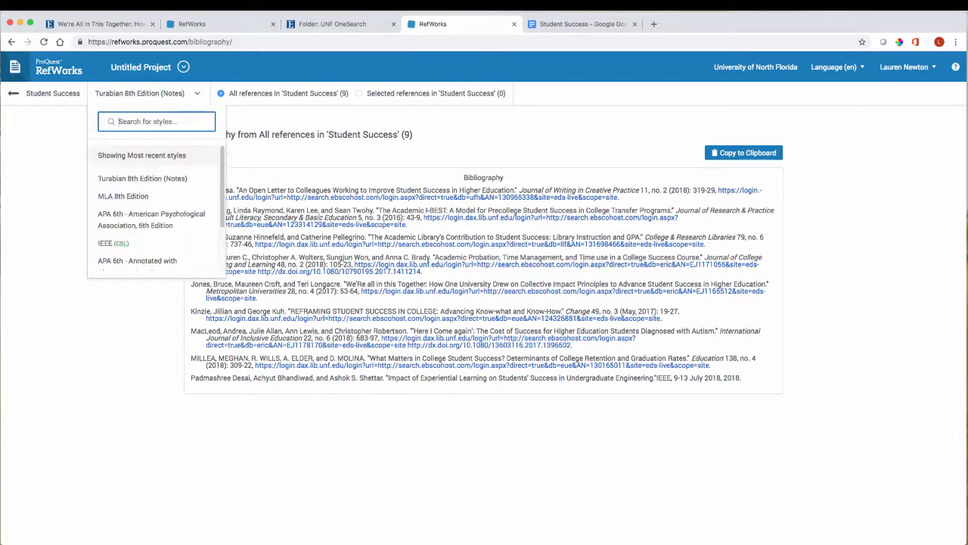
{"action": "left_click", "coordinate": [125, 216]}
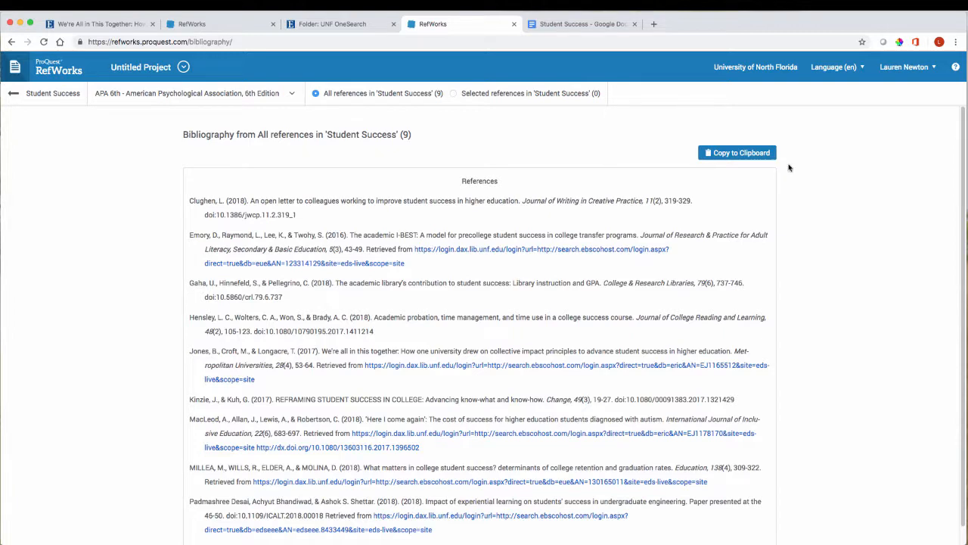
{"action": "scroll", "coordinate": [789, 167], "scroll_direction": "down", "scroll_amount": 1}
{"action": "scroll", "coordinate": [789, 167], "scroll_direction": "down", "scroll_amount": 1}
{"action": "left_click", "coordinate": [743, 137]}
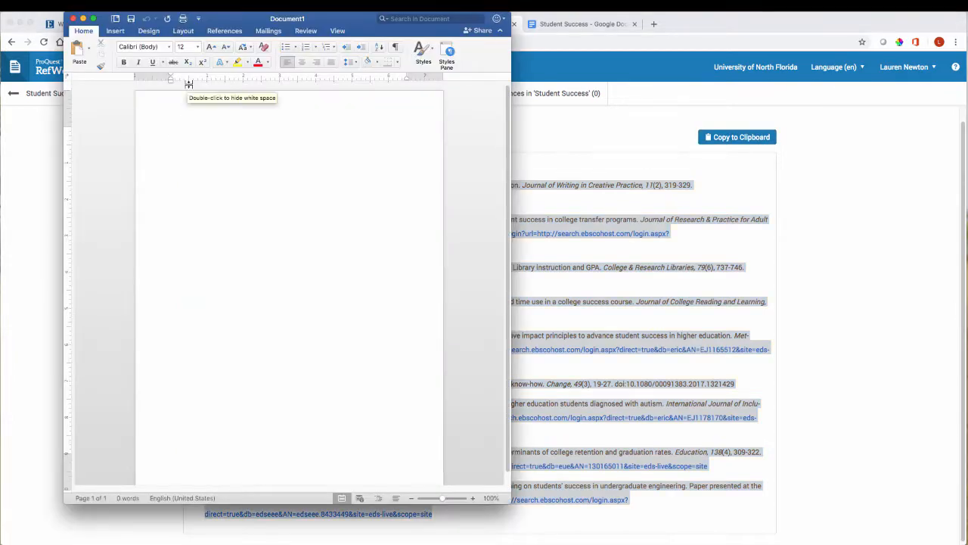
Paste the copied APA bibliography into the blank Word document and look through the pasted references
{"action": "key", "text": "super+v"}
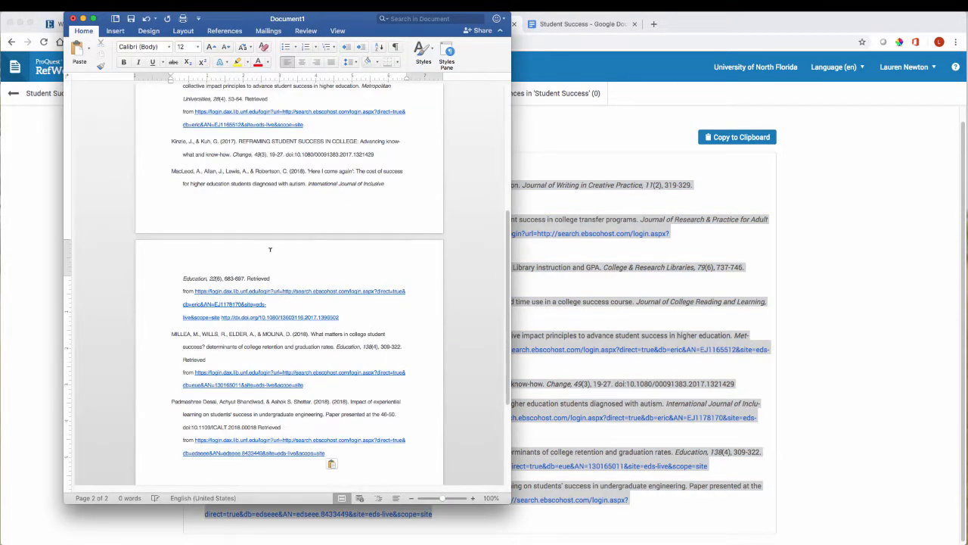
{"action": "scroll", "coordinate": [270, 249], "scroll_direction": "up", "scroll_amount": 10}
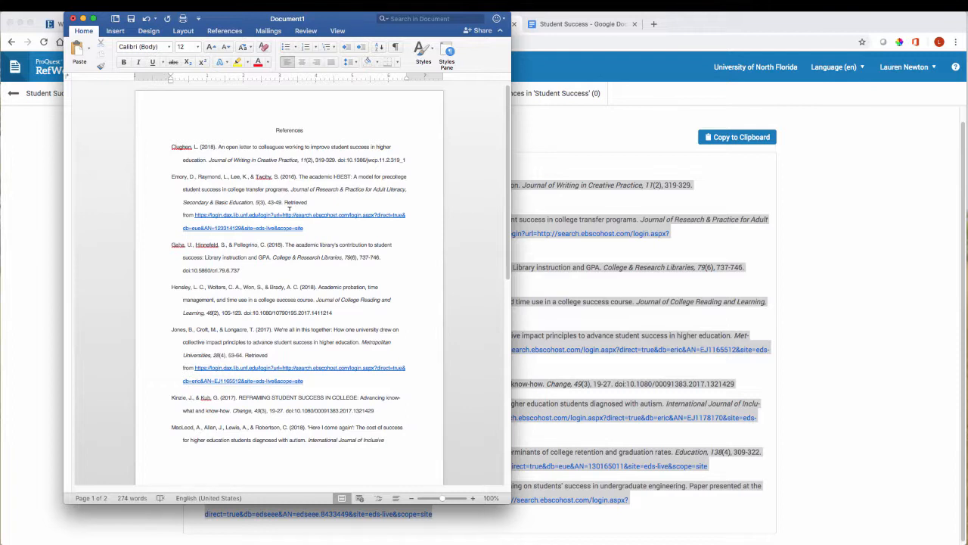
{"action": "scroll", "coordinate": [290, 208], "scroll_direction": "down", "scroll_amount": 5}
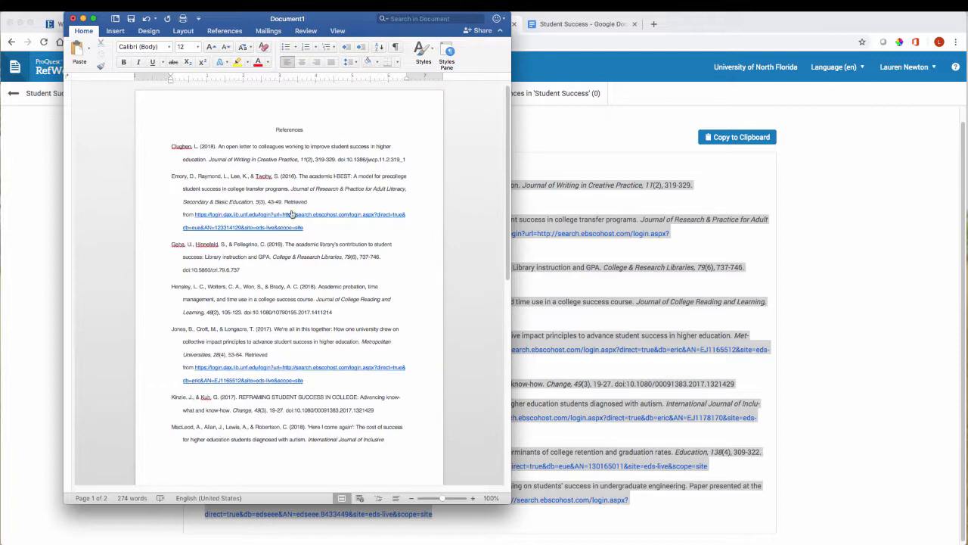
{"action": "scroll", "coordinate": [290, 208], "scroll_direction": "down", "scroll_amount": 3}
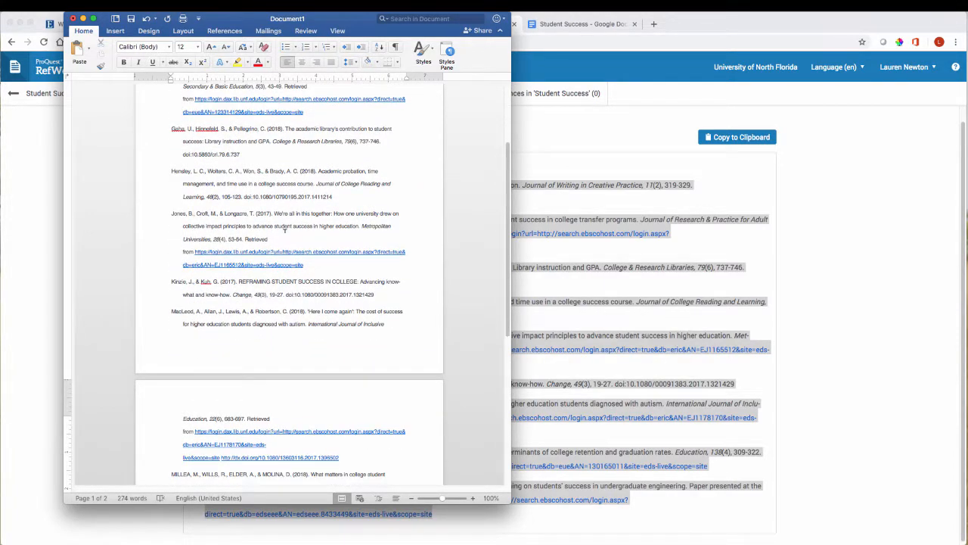
Start retyping the all-caps word REFRAMING with "Ref" in the title of the pasted 2017 Change article reference
{"action": "scroll", "coordinate": [284, 230], "scroll_direction": "down", "scroll_amount": 3}
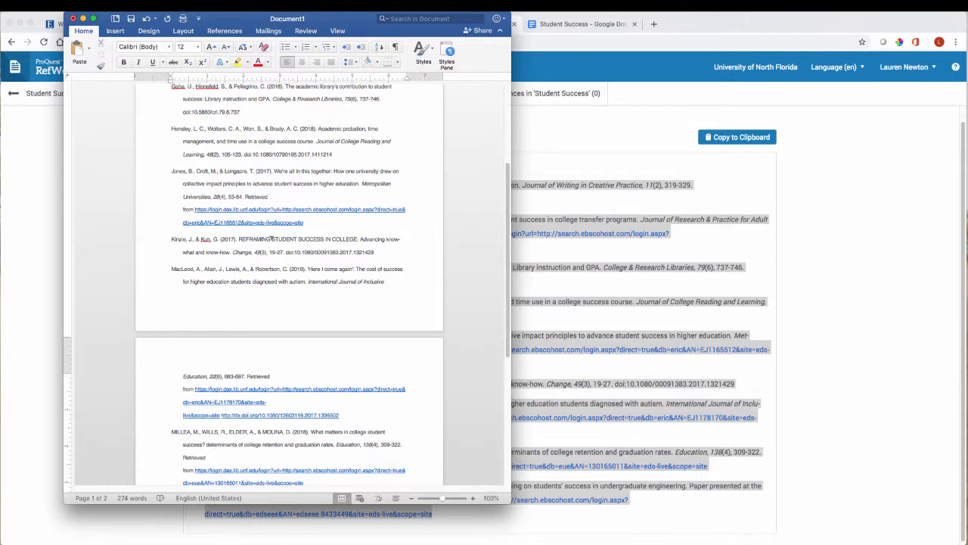
{"action": "left_click_drag", "start_coordinate": [270, 239], "coordinate": [242, 241]}
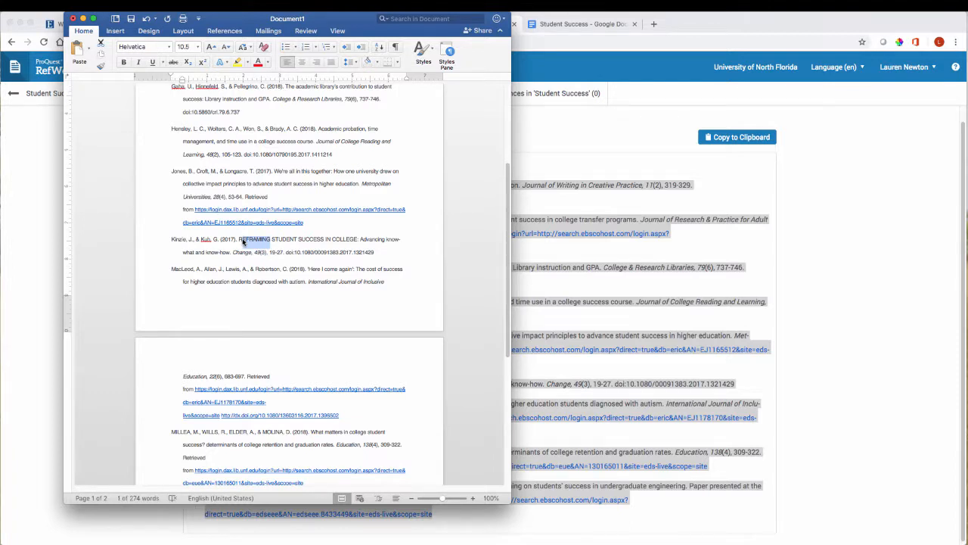
{"action": "type", "text": "Ref"}
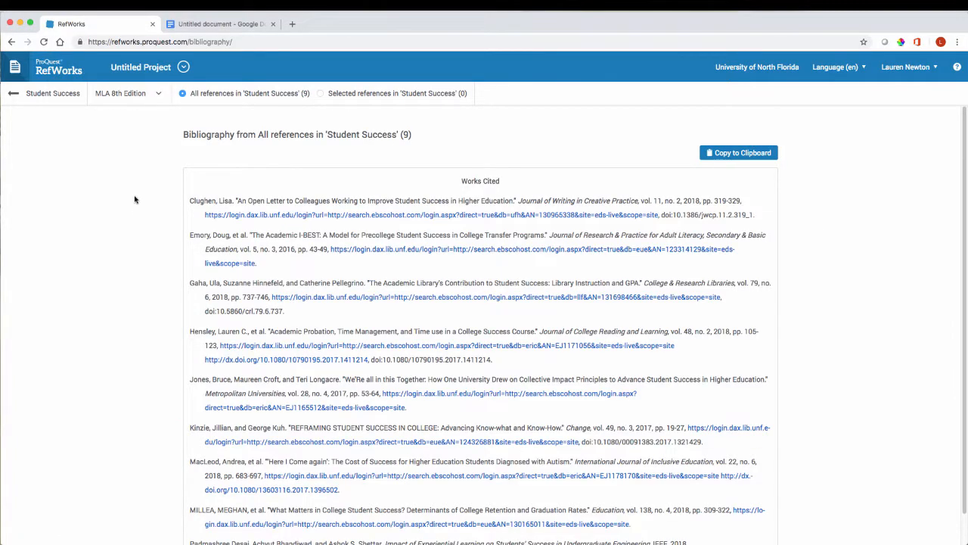
Return from the bibliography to the RefWorks library, open the tools page, and examine the options for citing in Microsoft Word and Google Docs
{"action": "left_click", "coordinate": [18, 95]}
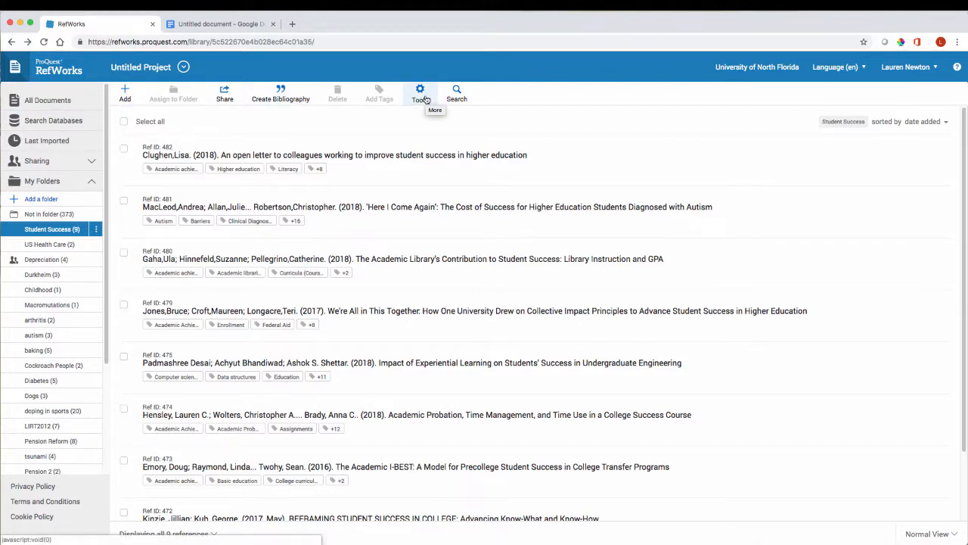
{"action": "left_click", "coordinate": [426, 100]}
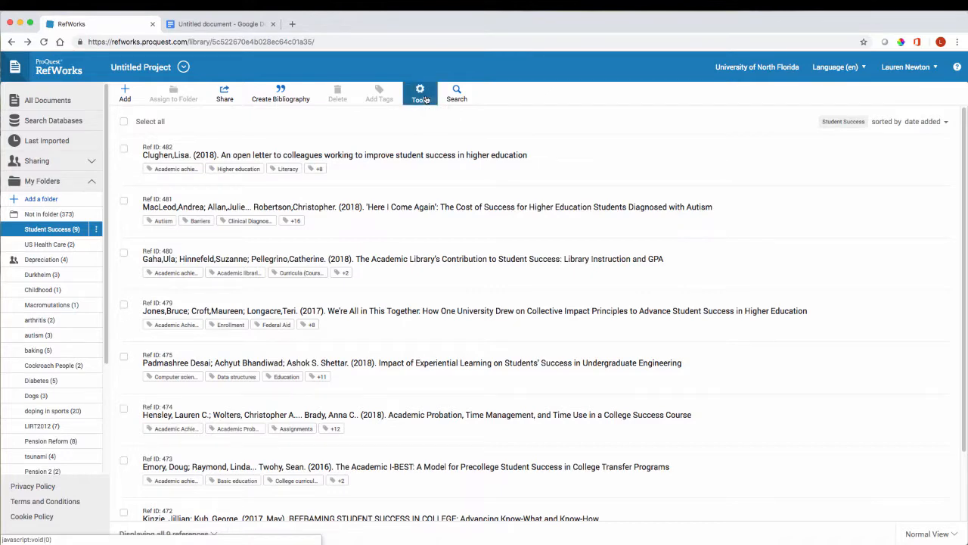
{"action": "left_click", "coordinate": [429, 168]}
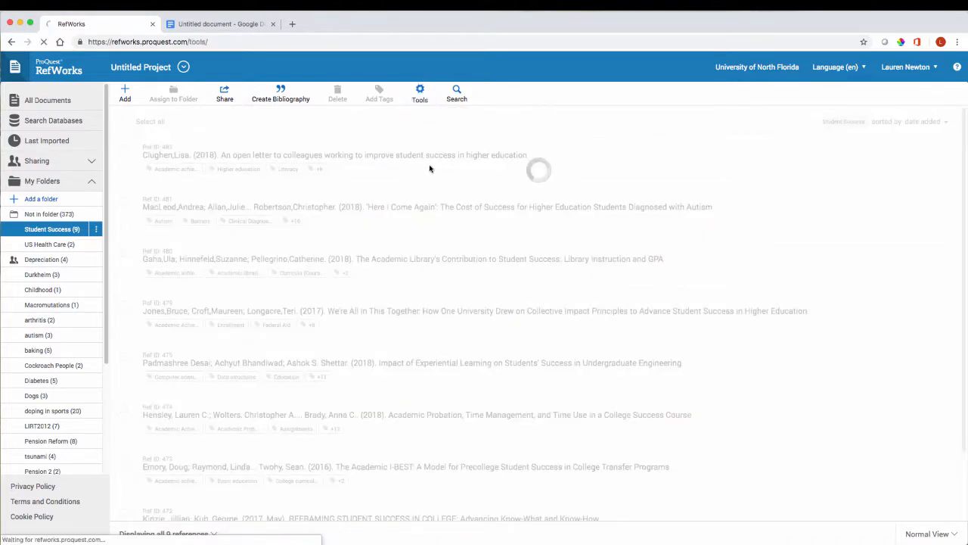
{"action": "scroll", "coordinate": [522, 166], "scroll_direction": "down", "scroll_amount": 5}
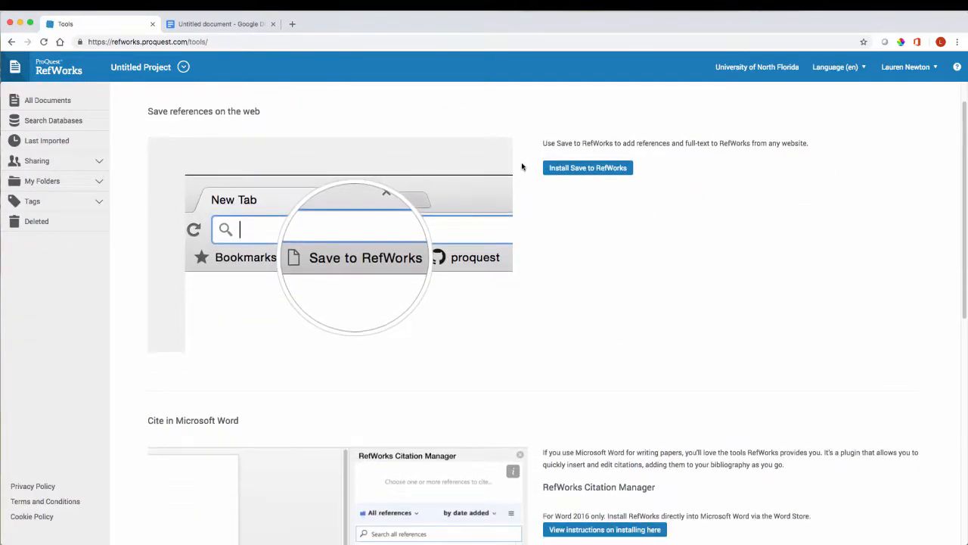
{"action": "scroll", "coordinate": [522, 167], "scroll_direction": "down", "scroll_amount": 2}
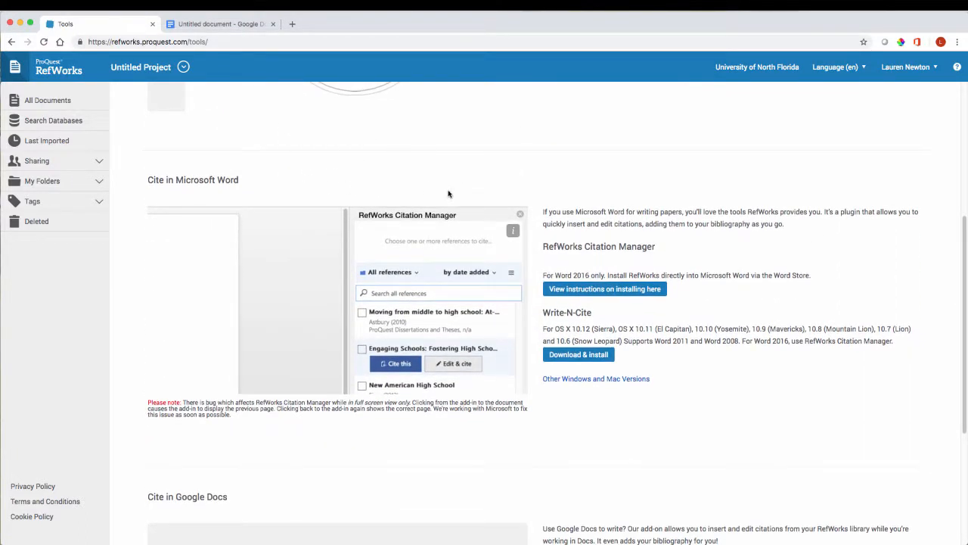
{"action": "scroll", "coordinate": [516, 454], "scroll_direction": "down", "scroll_amount": 3}
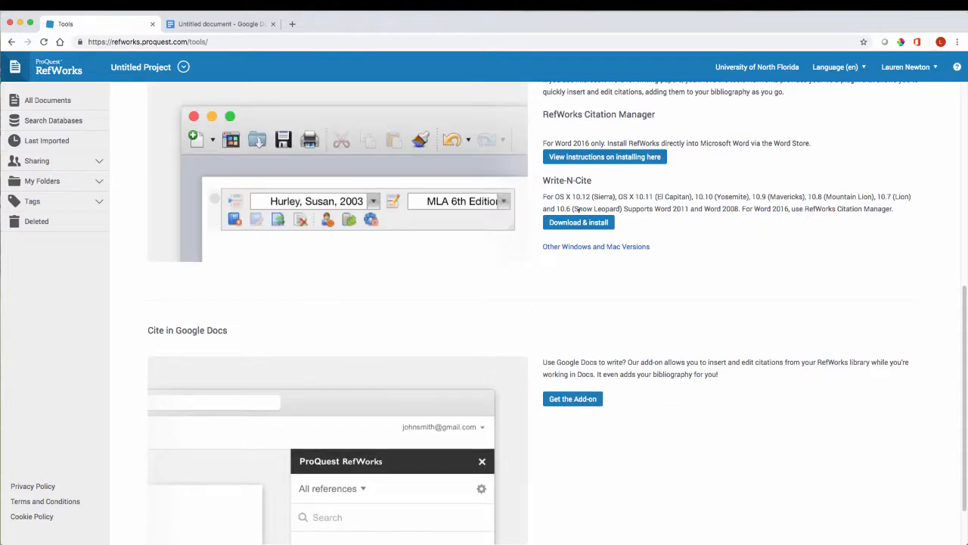
{"action": "scroll", "coordinate": [721, 281], "scroll_direction": "up", "scroll_amount": 2}
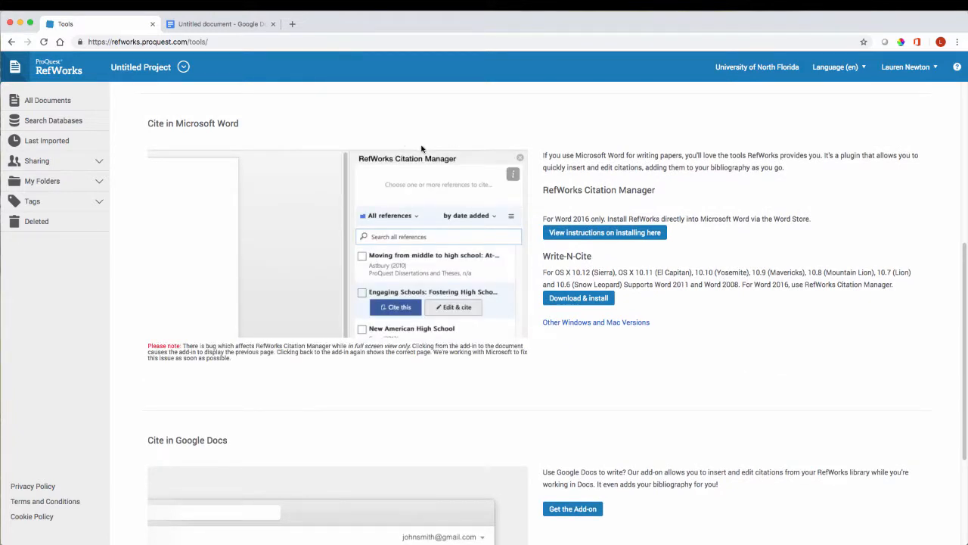
Switch to the Google Docs document, open the ProQuest RefWorks citation manager, and limit its references to the Student Success folder
{"action": "left_click", "coordinate": [212, 25]}
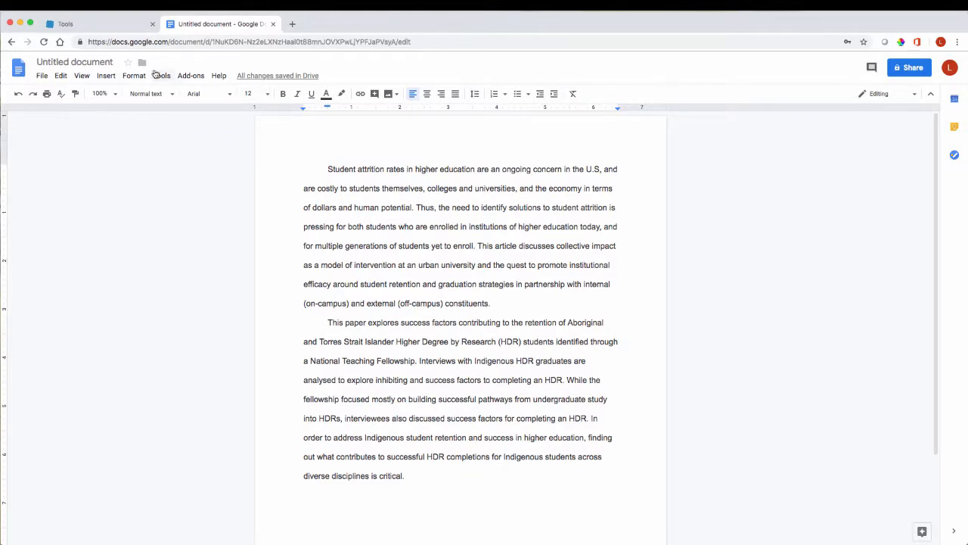
{"action": "left_click", "coordinate": [189, 77]}
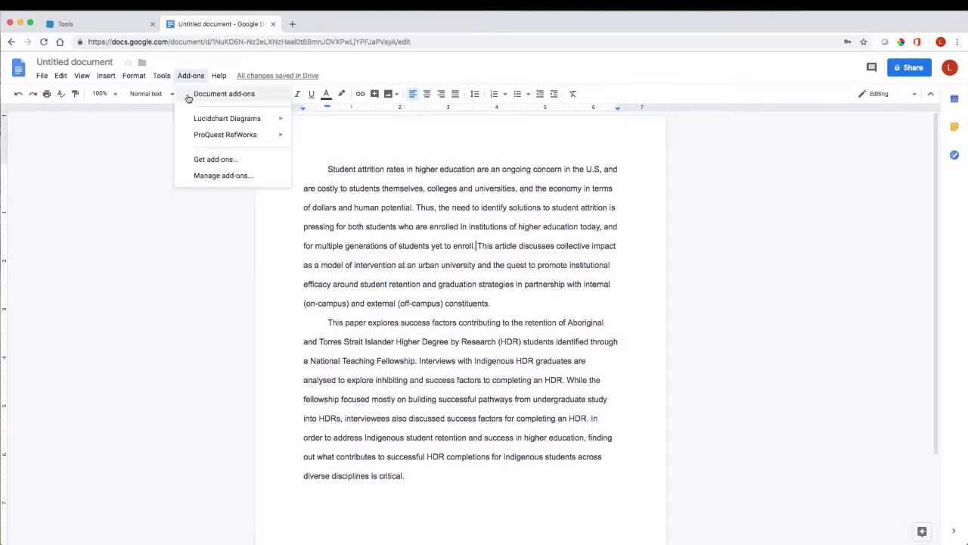
{"action": "mouse_move", "coordinate": [194, 136]}
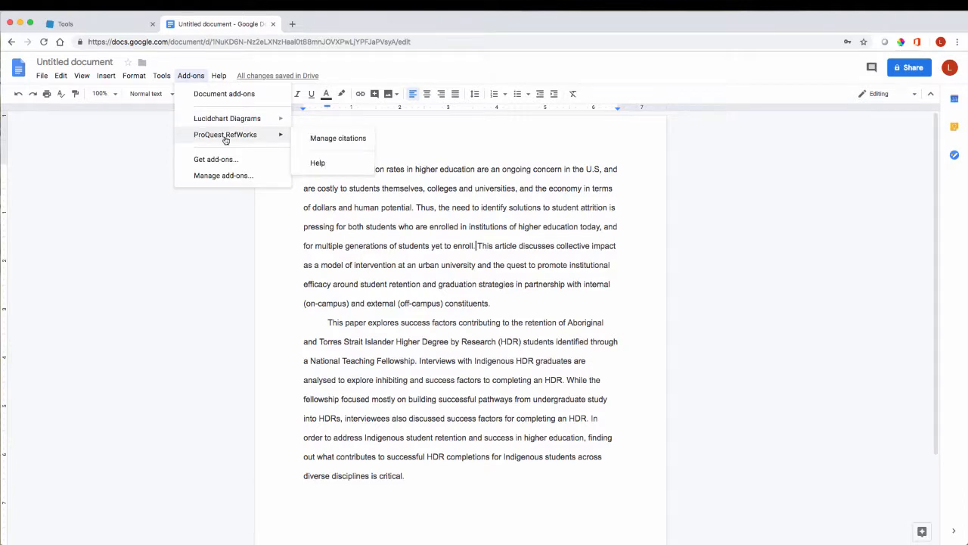
{"action": "left_click", "coordinate": [324, 142]}
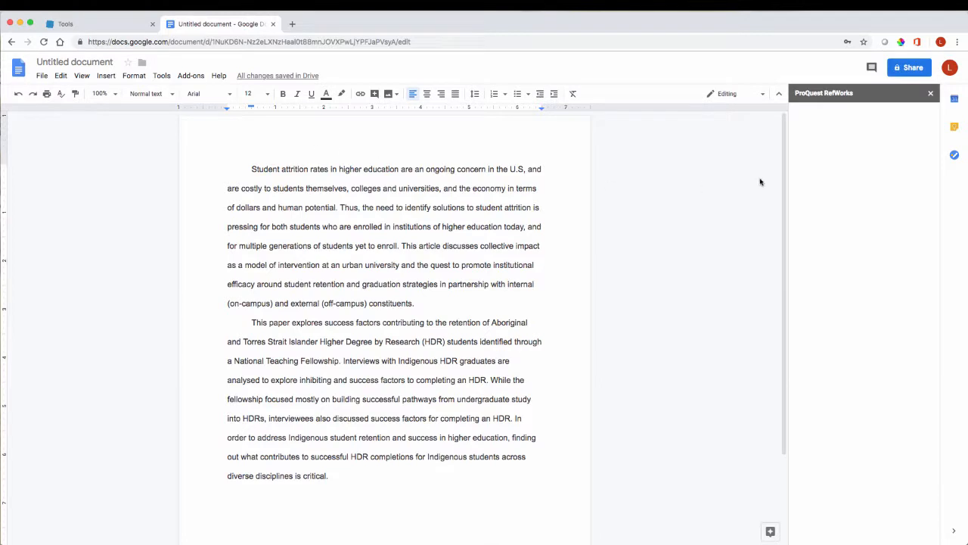
{"action": "mouse_move", "coordinate": [856, 270]}
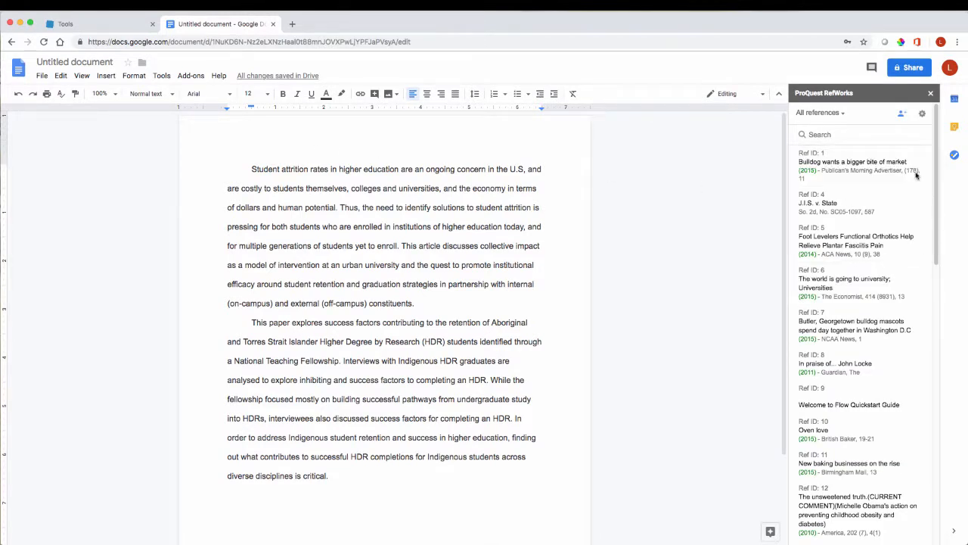
{"action": "left_click", "coordinate": [834, 115]}
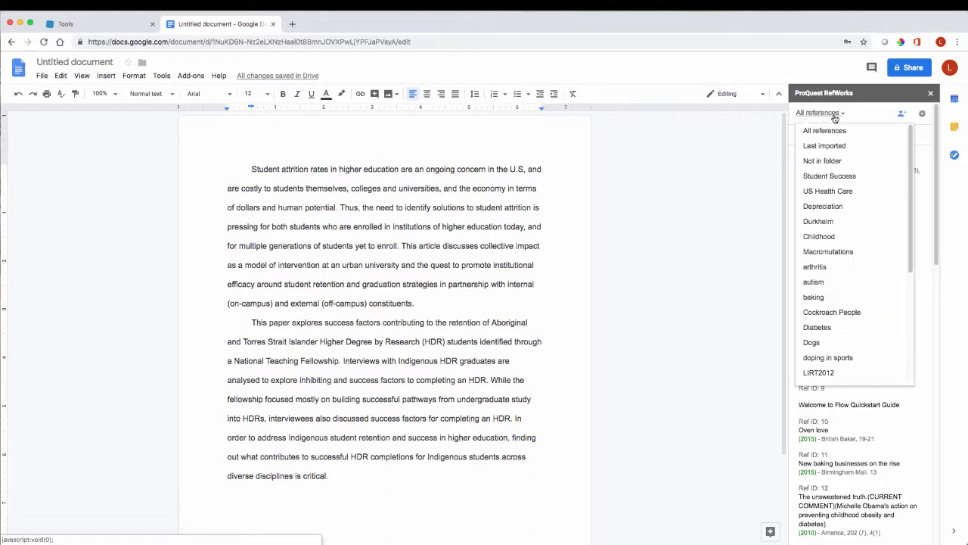
{"action": "left_click", "coordinate": [835, 175]}
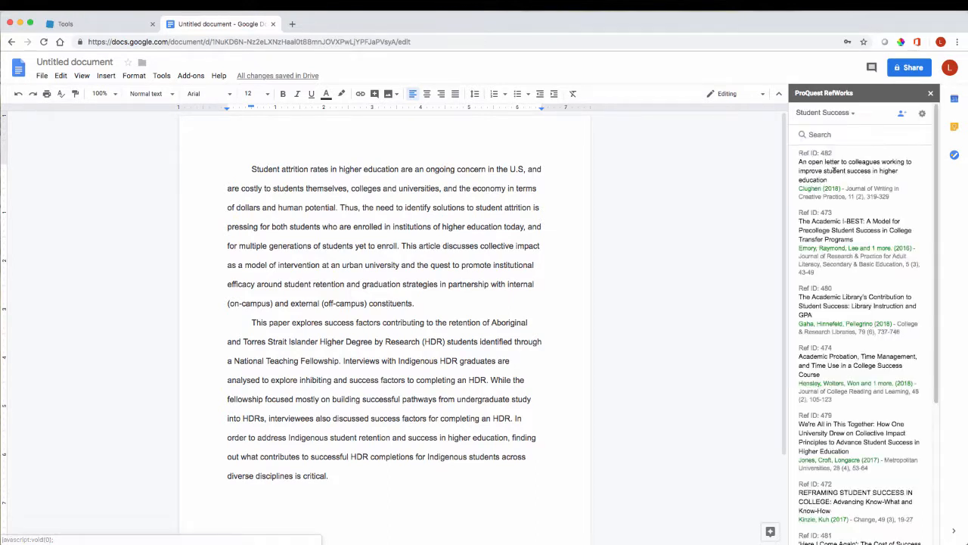
Cite the 'Here I Come Again' article after "students yet to enroll." in the first paragraph
{"action": "scroll", "coordinate": [902, 219], "scroll_direction": "down", "scroll_amount": 5}
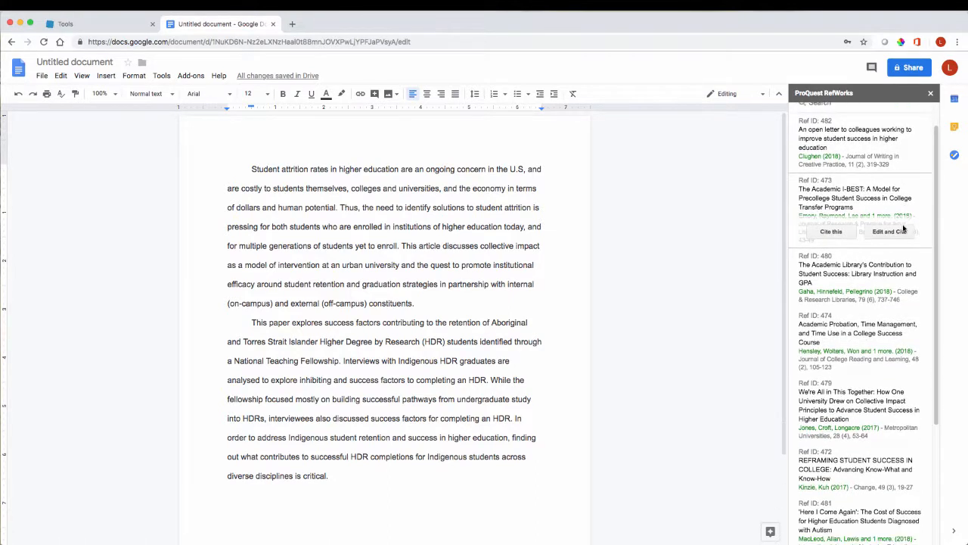
{"action": "mouse_move", "coordinate": [899, 368]}
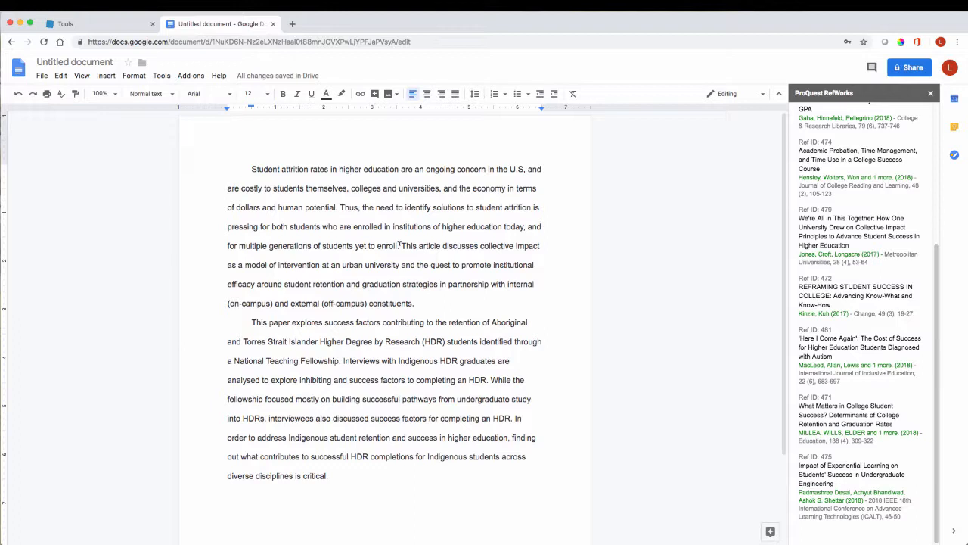
{"action": "mouse_move", "coordinate": [855, 358]}
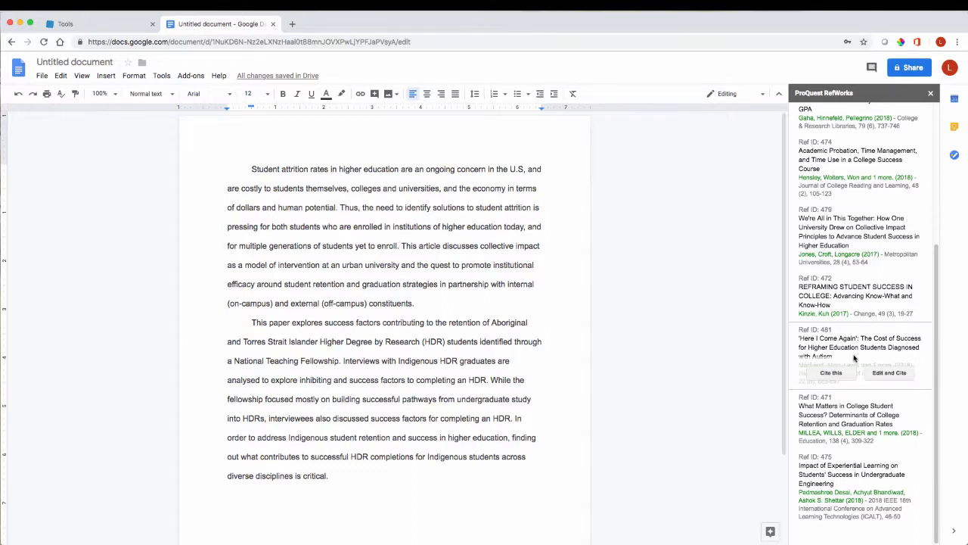
{"action": "left_click", "coordinate": [832, 373]}
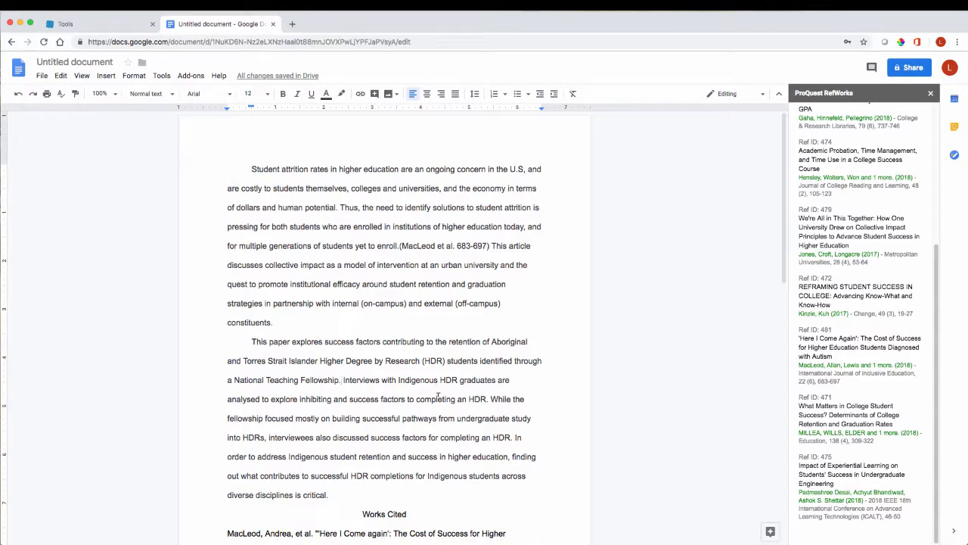
Start an edited citation of the 'Here I Come Again' article and change the citation style to APA 6th - American Psychological Association, 6th Edition
{"action": "mouse_move", "coordinate": [834, 372]}
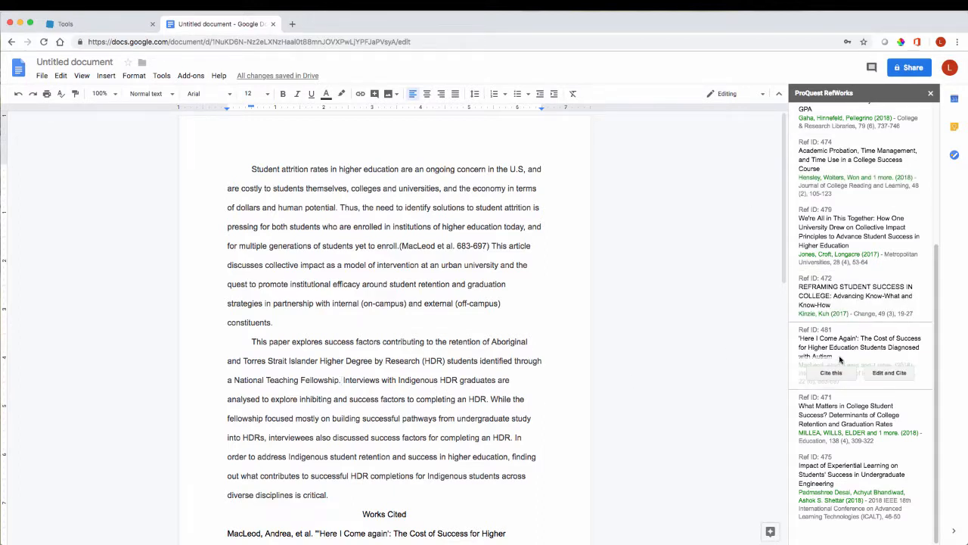
{"action": "left_click", "coordinate": [885, 374]}
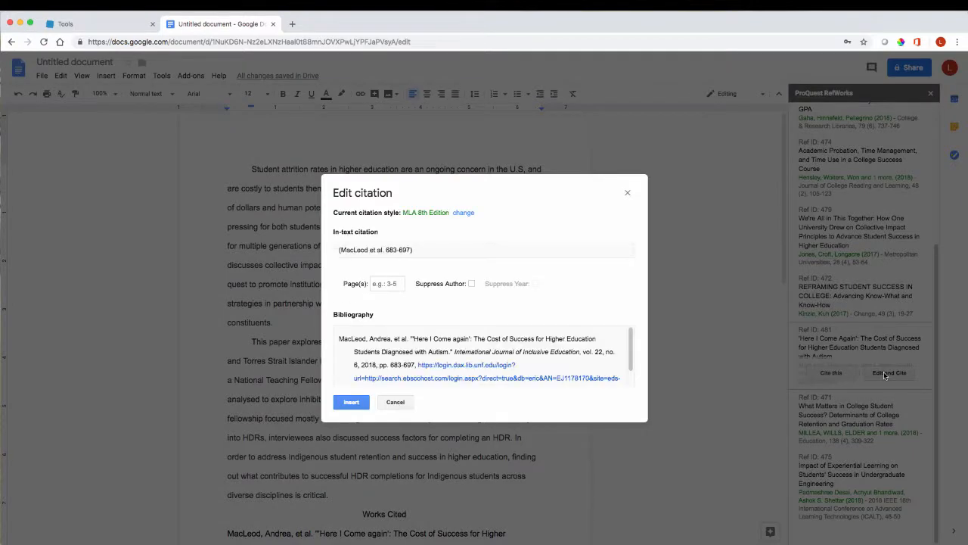
{"action": "left_click", "coordinate": [456, 214]}
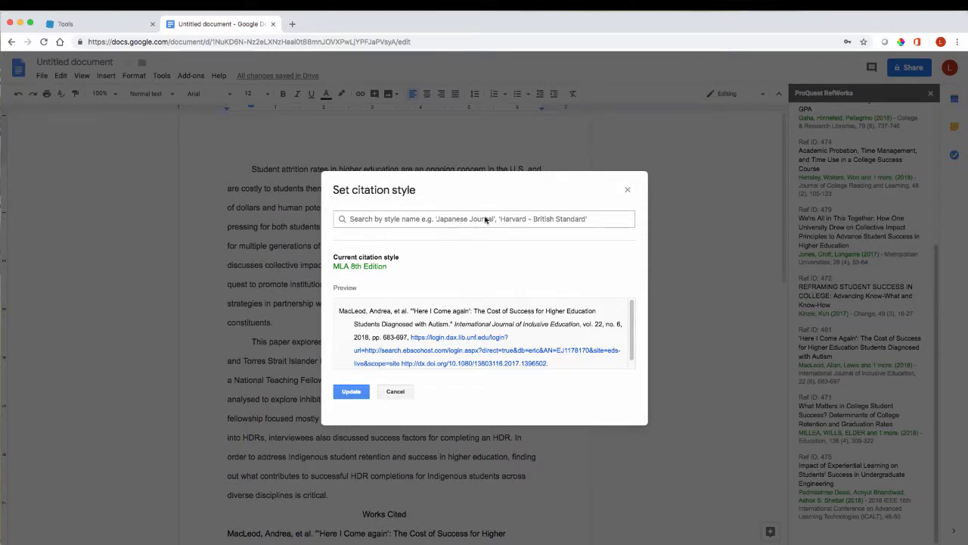
{"action": "left_click", "coordinate": [350, 218]}
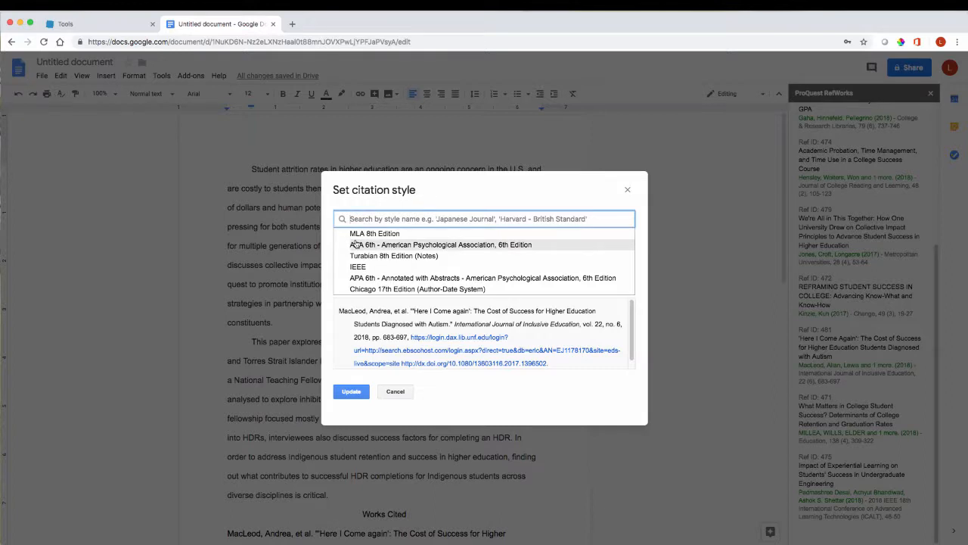
{"action": "left_click", "coordinate": [361, 244]}
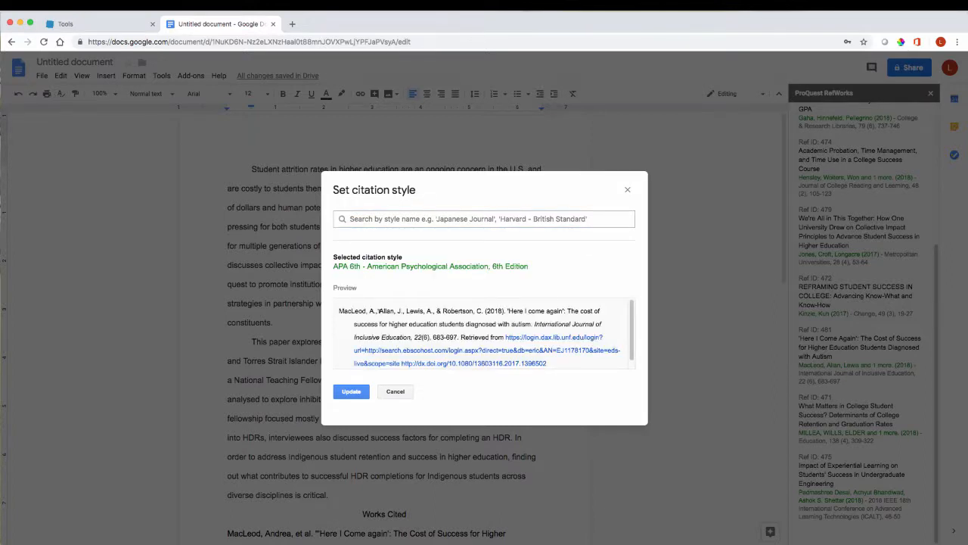
{"action": "left_click", "coordinate": [352, 391]}
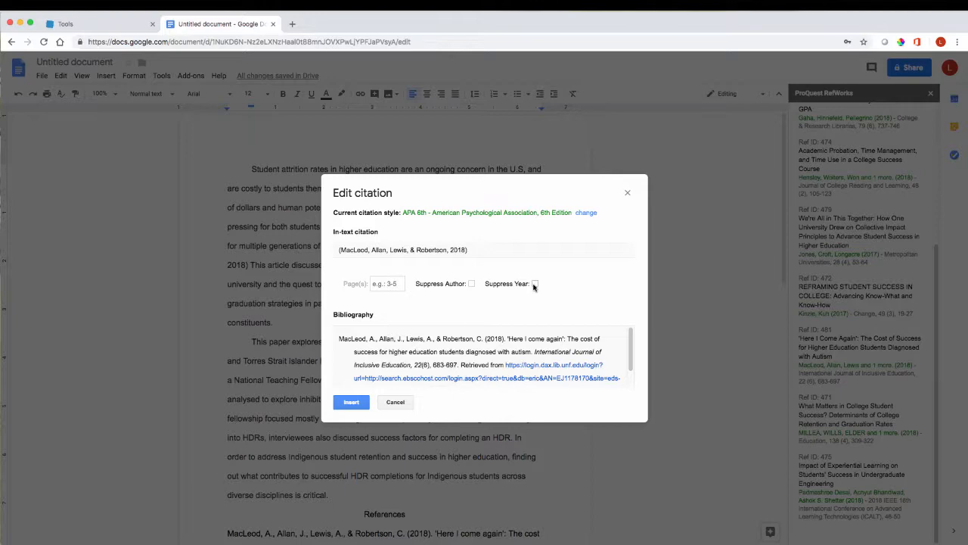
Insert the edited citation after "National Teaching Fellowship." in the second paragraph and review the in-text citations and References list
{"action": "left_click", "coordinate": [350, 401]}
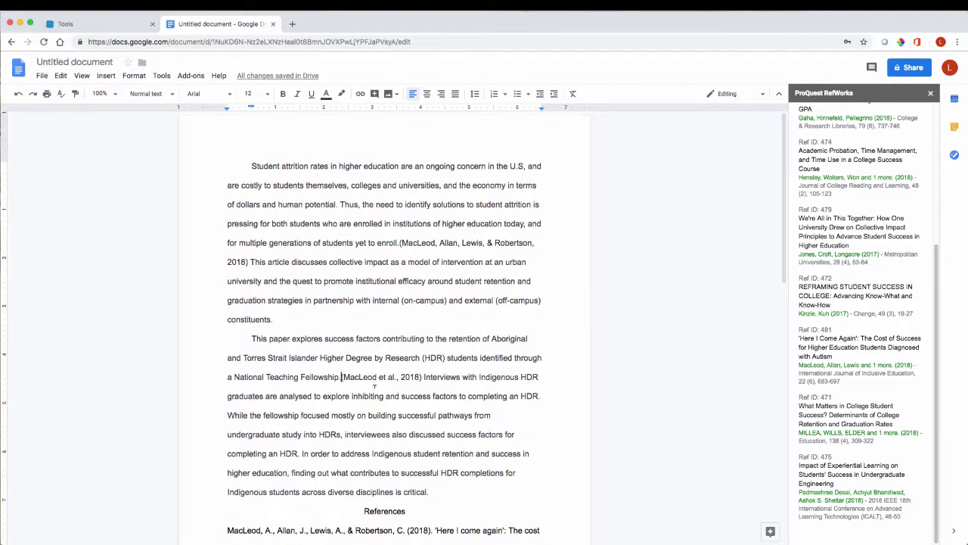
{"action": "scroll", "coordinate": [382, 371], "scroll_direction": "down", "scroll_amount": 1}
{"action": "scroll", "coordinate": [369, 375], "scroll_direction": "down", "scroll_amount": 3}
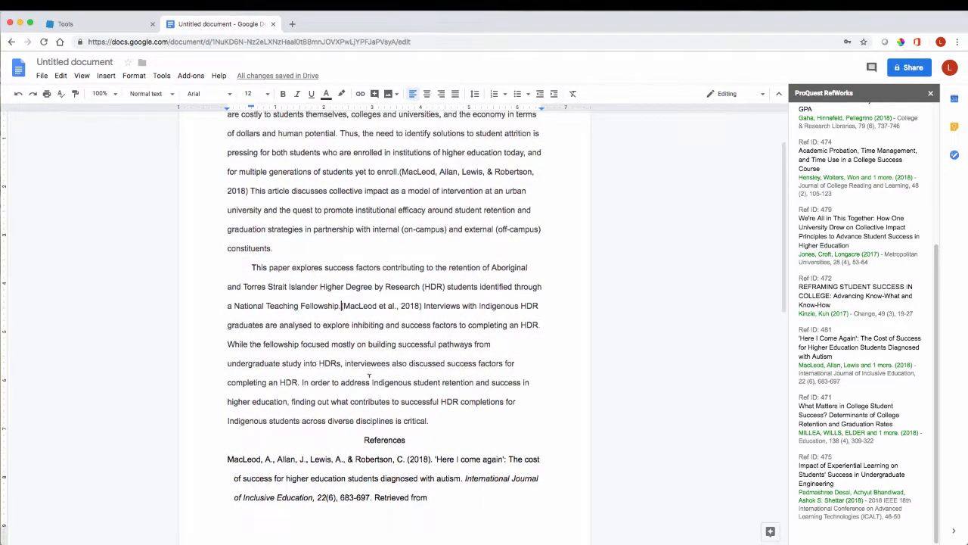
{"action": "scroll", "coordinate": [378, 433], "scroll_direction": "down", "scroll_amount": 8}
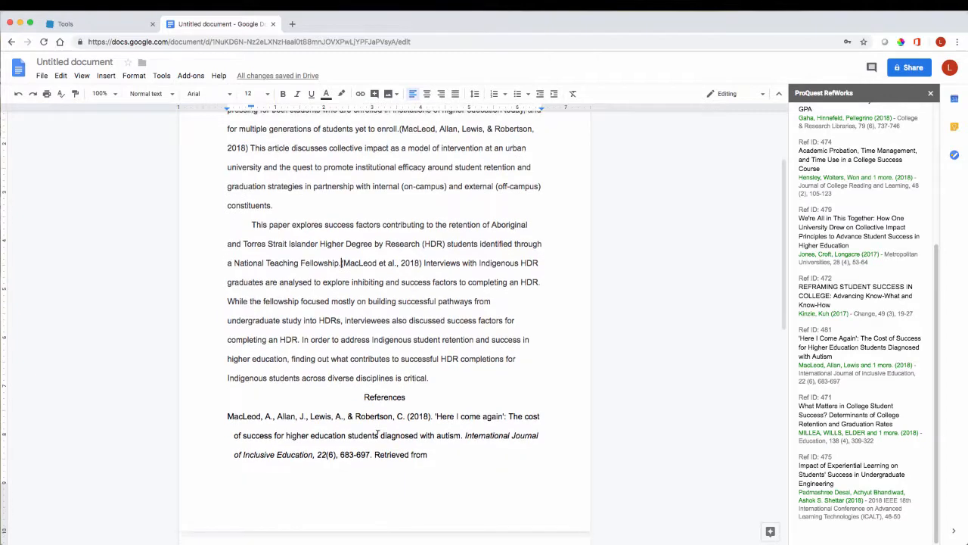
{"action": "scroll", "coordinate": [378, 433], "scroll_direction": "up", "scroll_amount": 10}
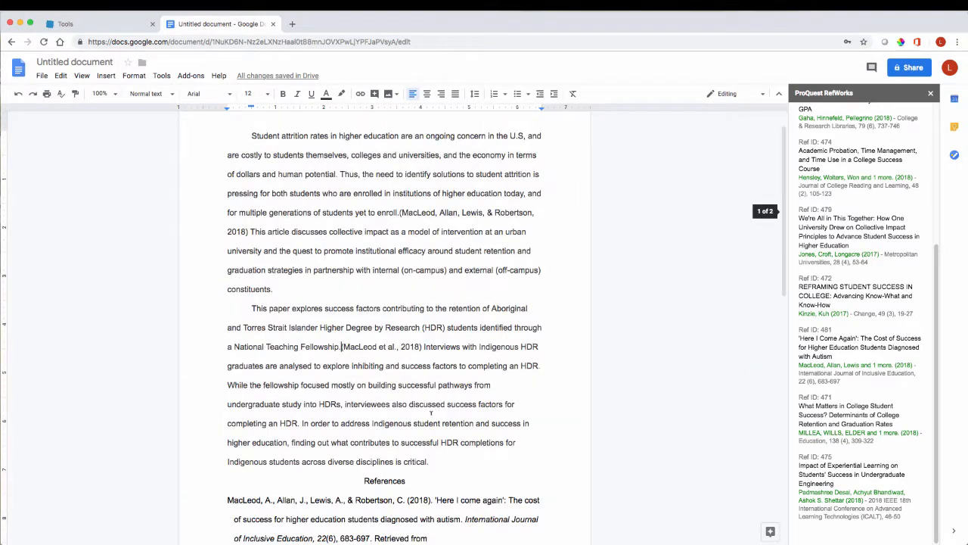
Cite the "Academic Probation, Time Management, and Time Use" article after "success in higher education" in the last sentence and review the References list
{"action": "left_click", "coordinate": [288, 442]}
{"action": "mouse_move", "coordinate": [856, 149]}
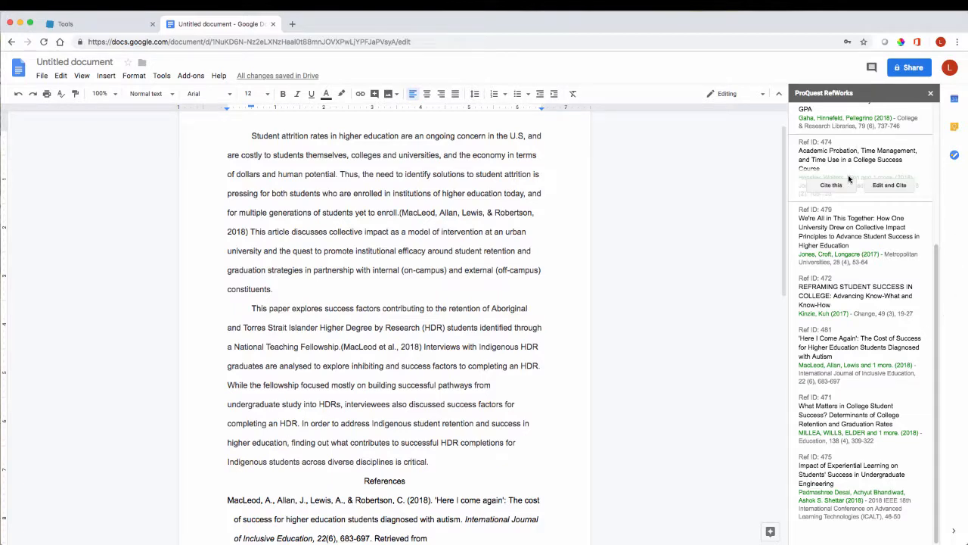
{"action": "left_click", "coordinate": [829, 188]}
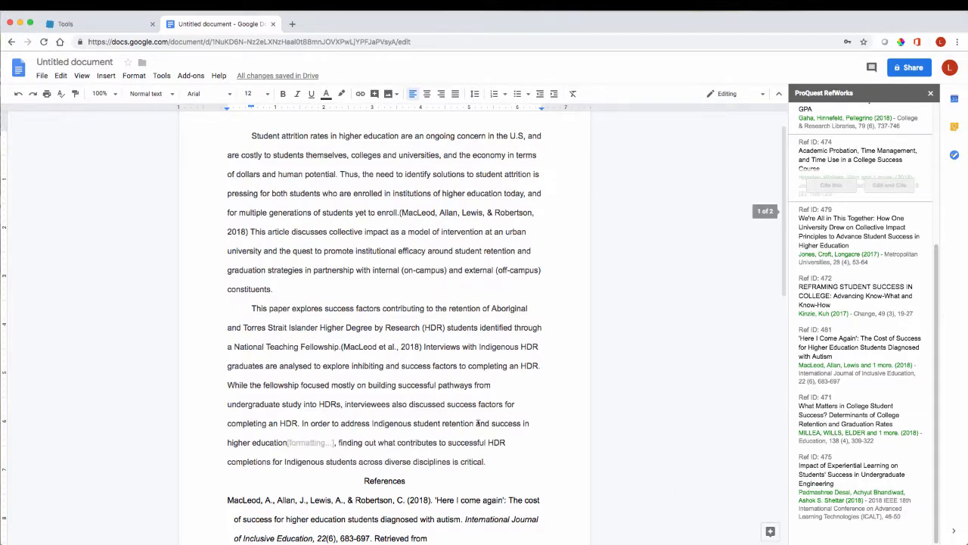
{"action": "scroll", "coordinate": [461, 395], "scroll_direction": "down", "scroll_amount": 5}
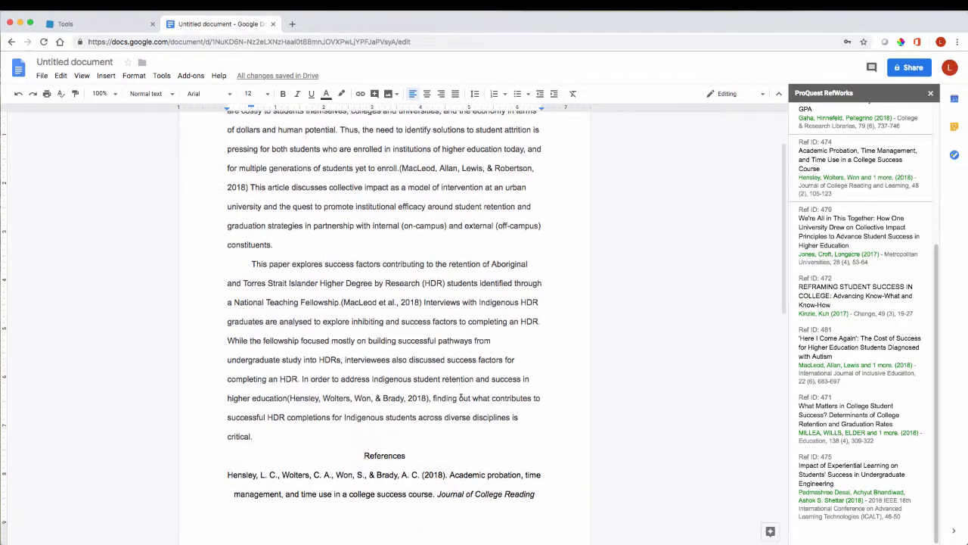
{"action": "scroll", "coordinate": [413, 326], "scroll_direction": "down", "scroll_amount": 2}
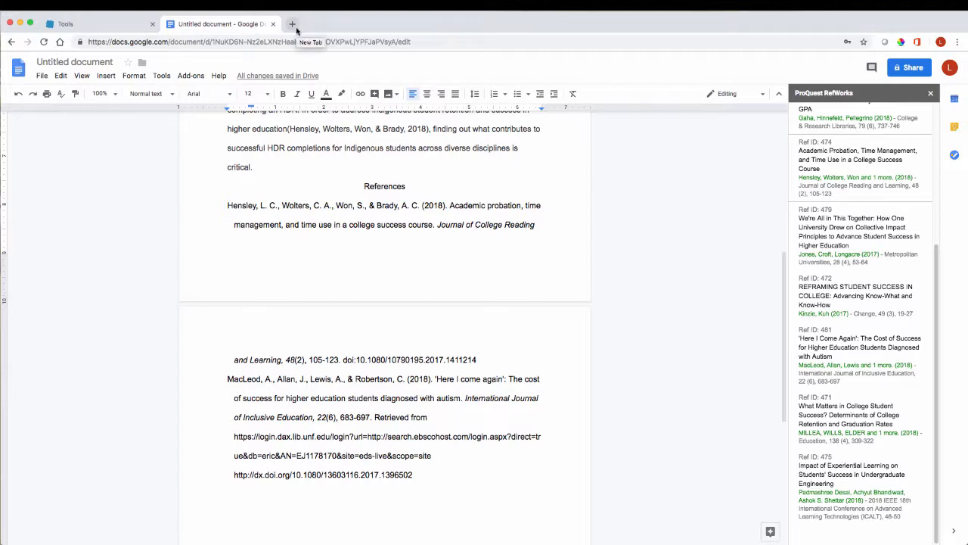
Return to RefWorks and display the last imported references
{"action": "left_click", "coordinate": [117, 31]}
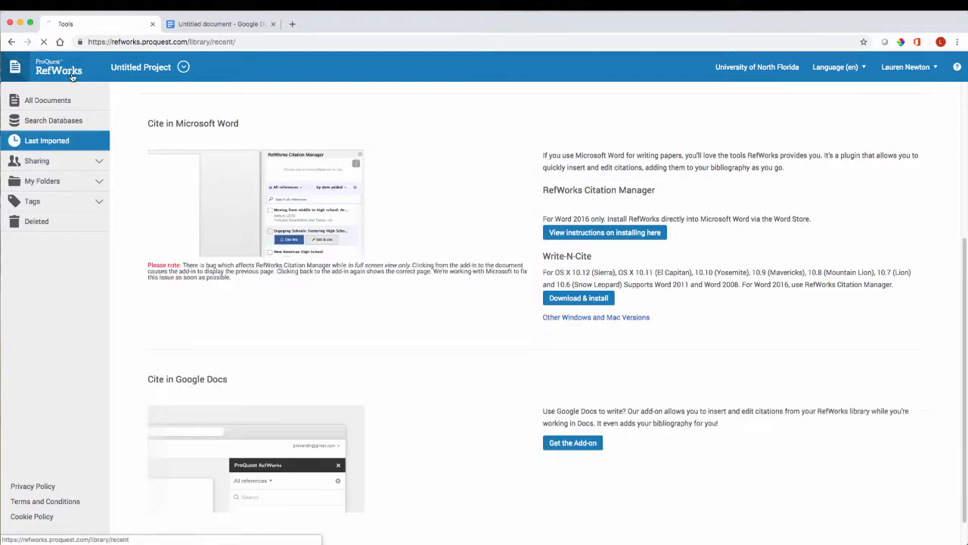
{"action": "left_click", "coordinate": [68, 139]}
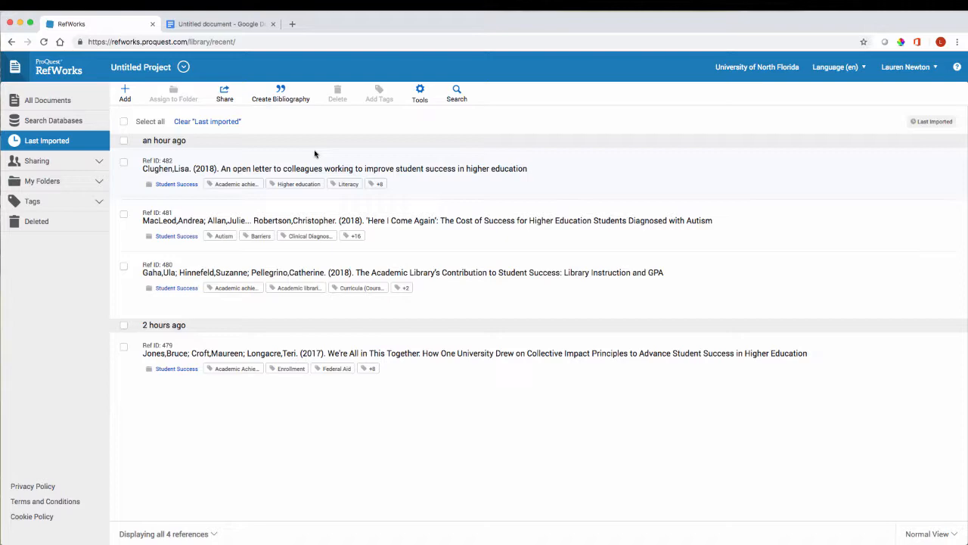
Open the UNF Thomas G. Carpenter Library site in a new browser tab and go to its student Research Consultations page
{"action": "left_click", "coordinate": [293, 24]}
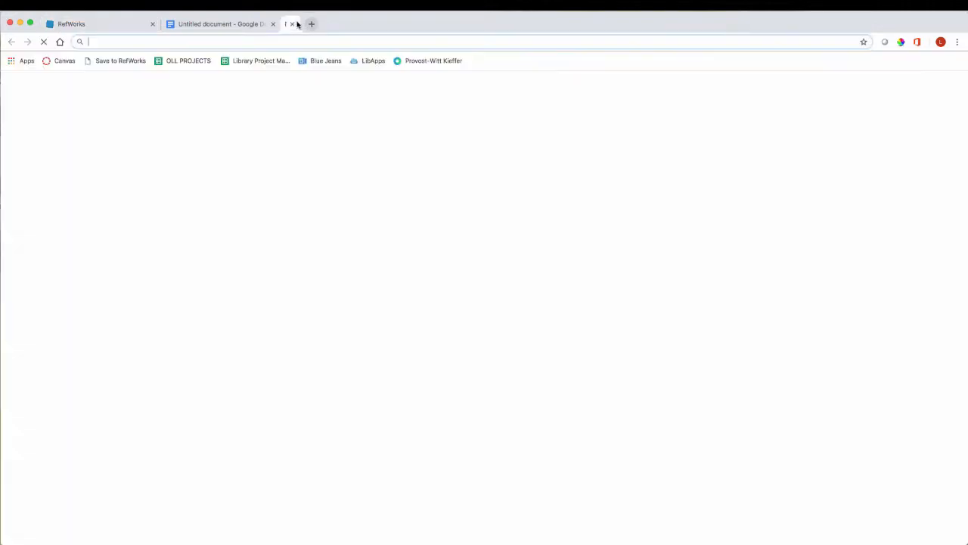
{"action": "left_click", "coordinate": [60, 40]}
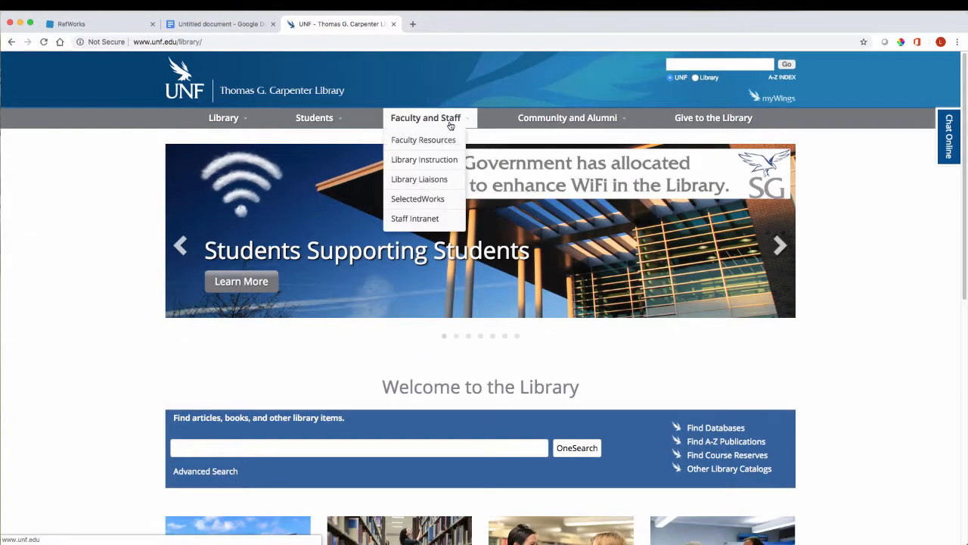
{"action": "scroll", "coordinate": [827, 175], "scroll_direction": "down", "scroll_amount": 1}
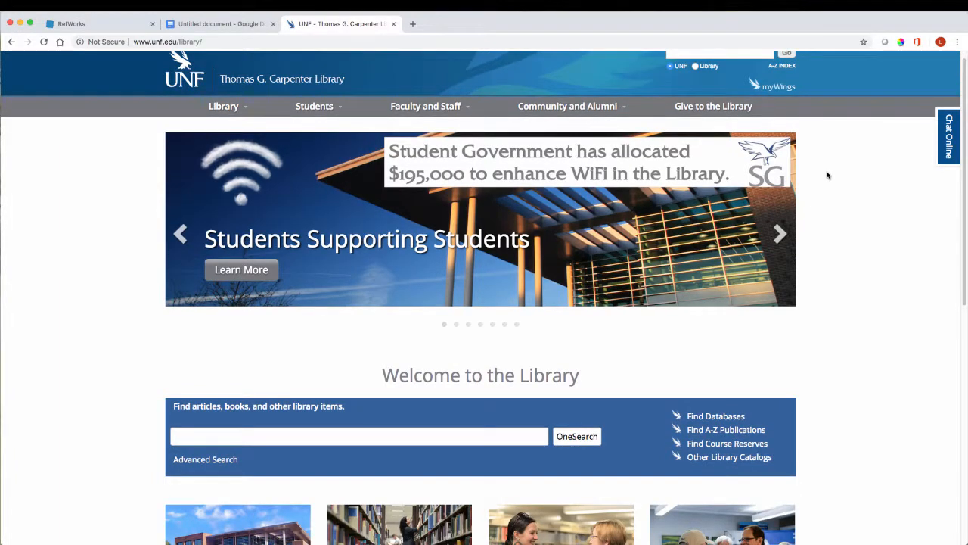
{"action": "mouse_move", "coordinate": [305, 113]}
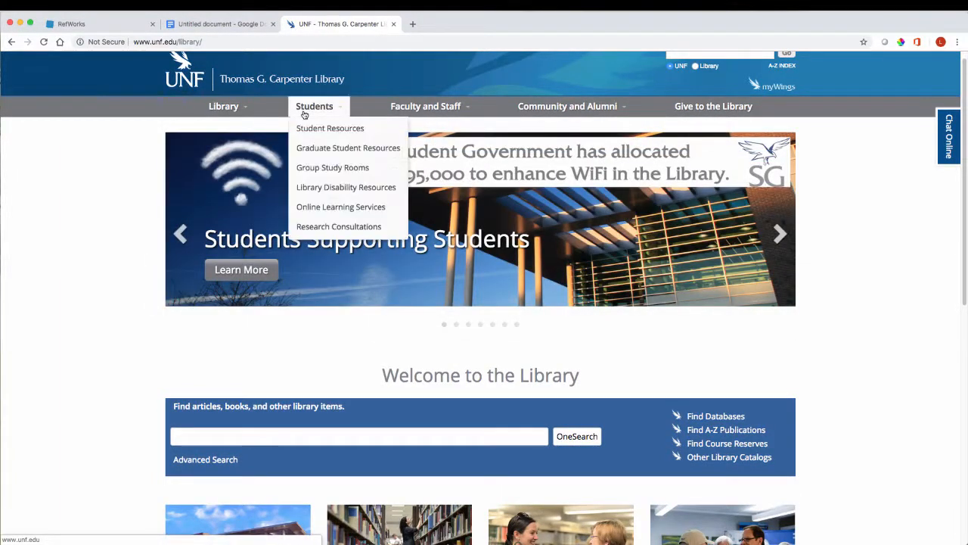
{"action": "left_click", "coordinate": [318, 229]}
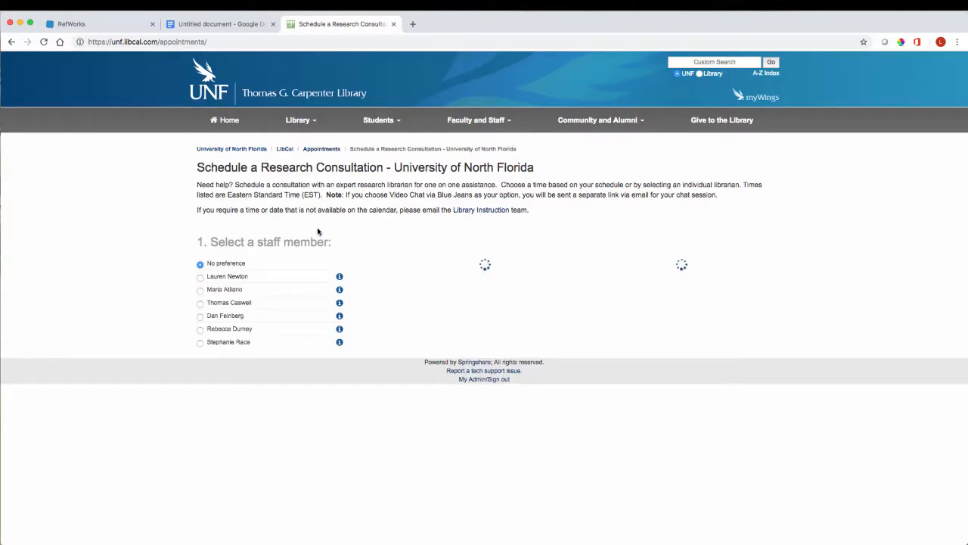